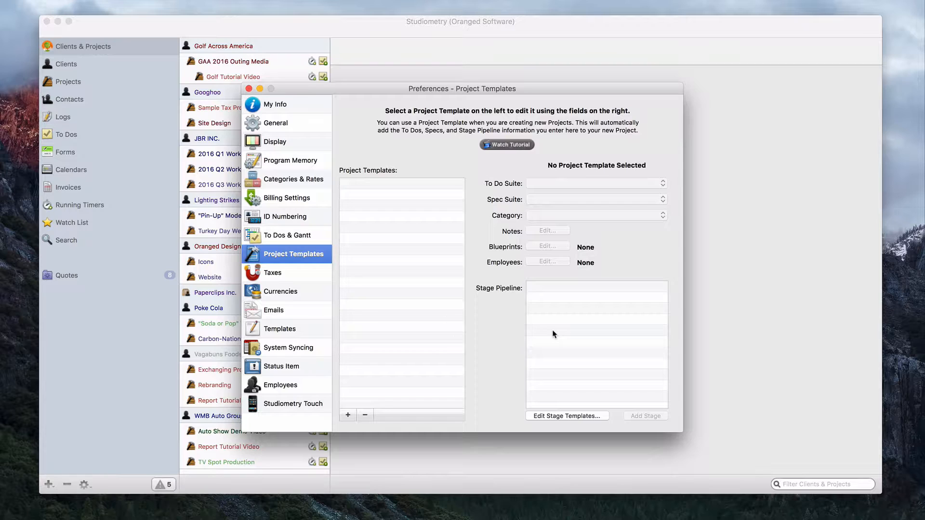
Create a new project template named "My Project Template".
left_click(347, 415)
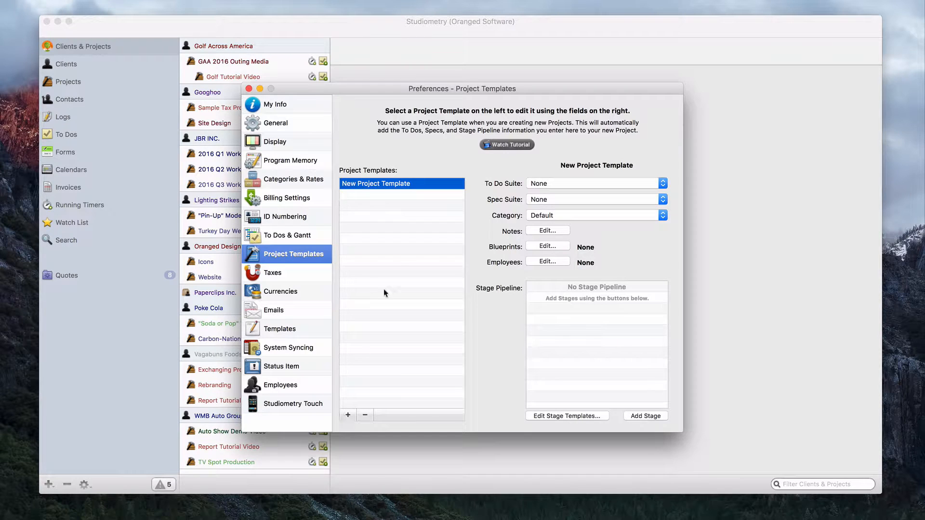
left_click(369, 184)
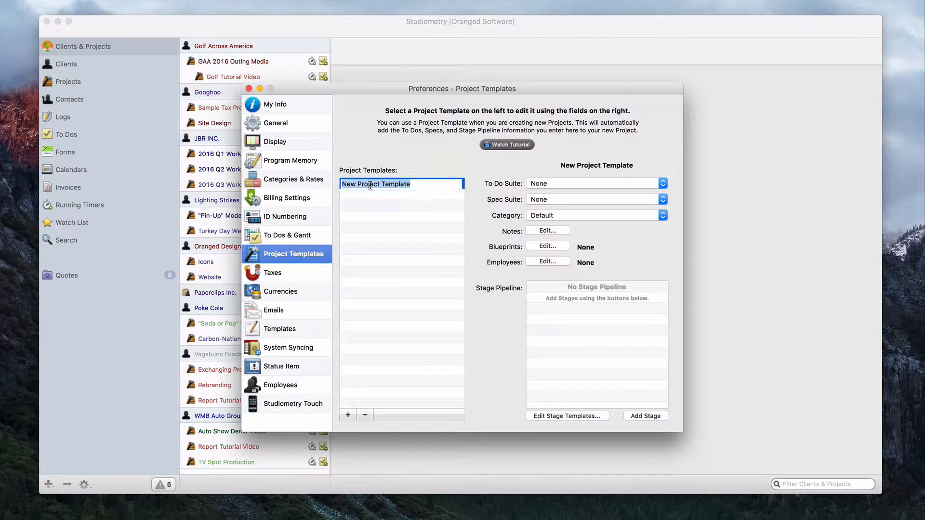
type("My ")
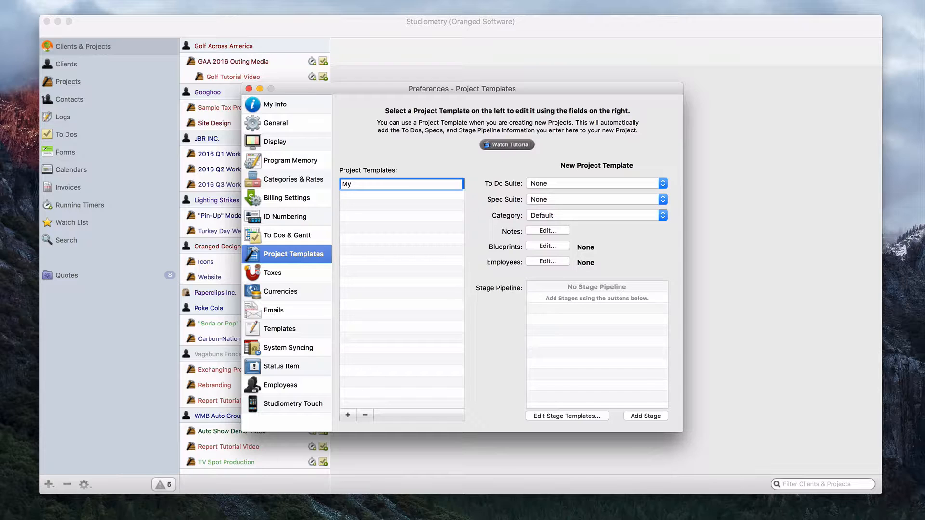
type("Project Template")
key("Return")
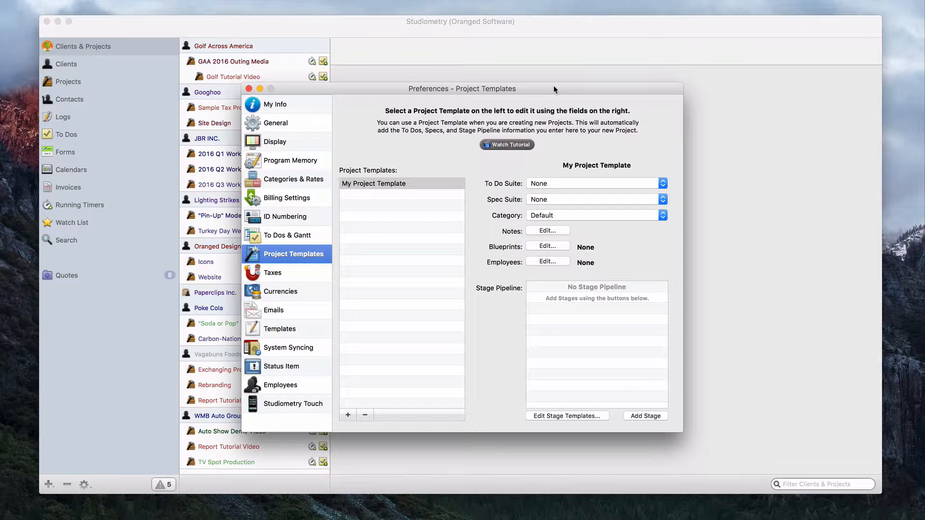
Examine the To Do suites and the to-do items in the Web Page suite, then close the suite editor without changing anything.
left_click(606, 186)
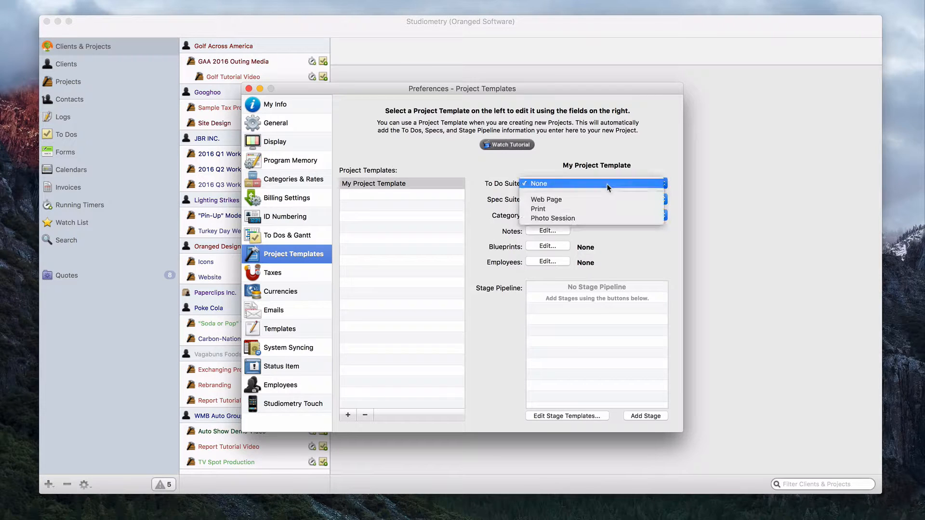
left_click(539, 168)
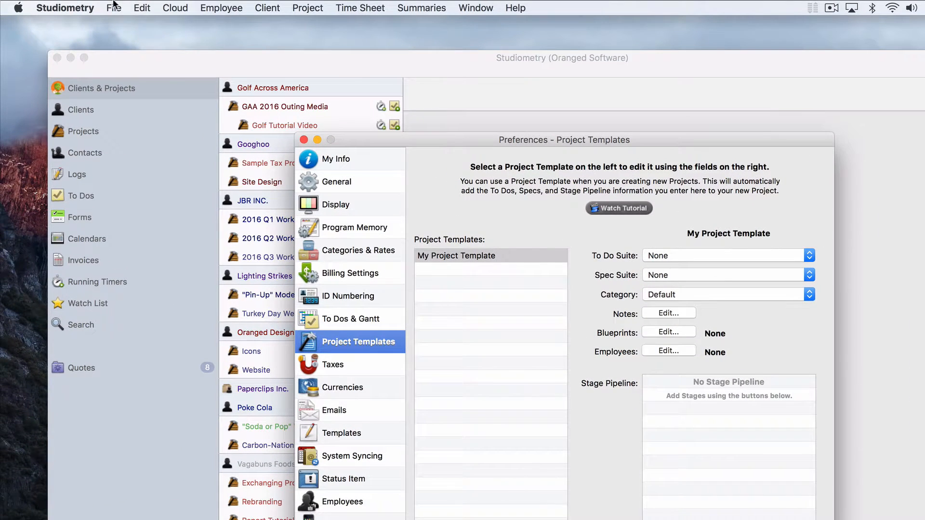
left_click(114, 7)
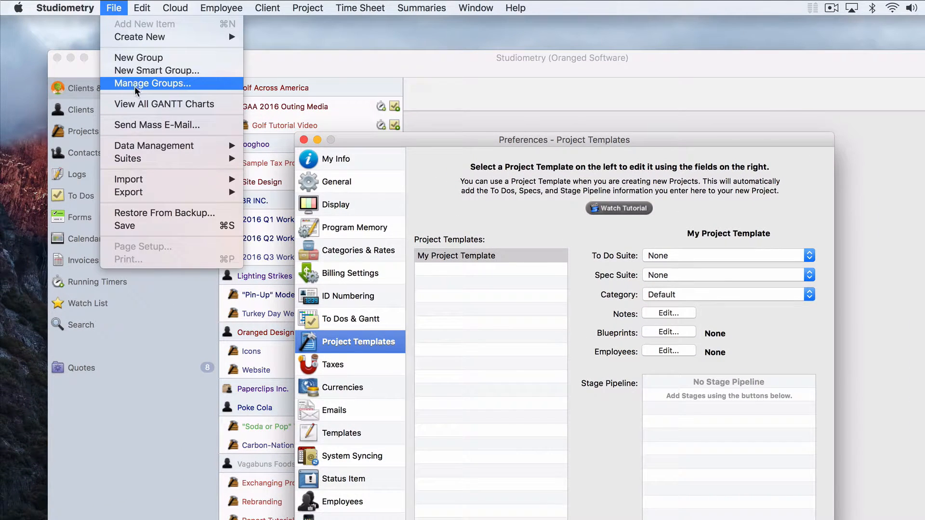
mouse_move(198, 160)
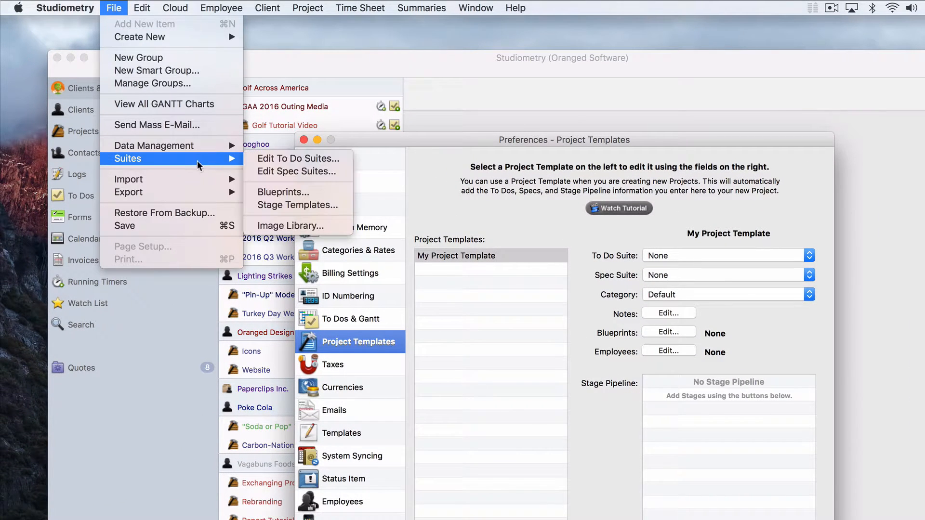
left_click(337, 158)
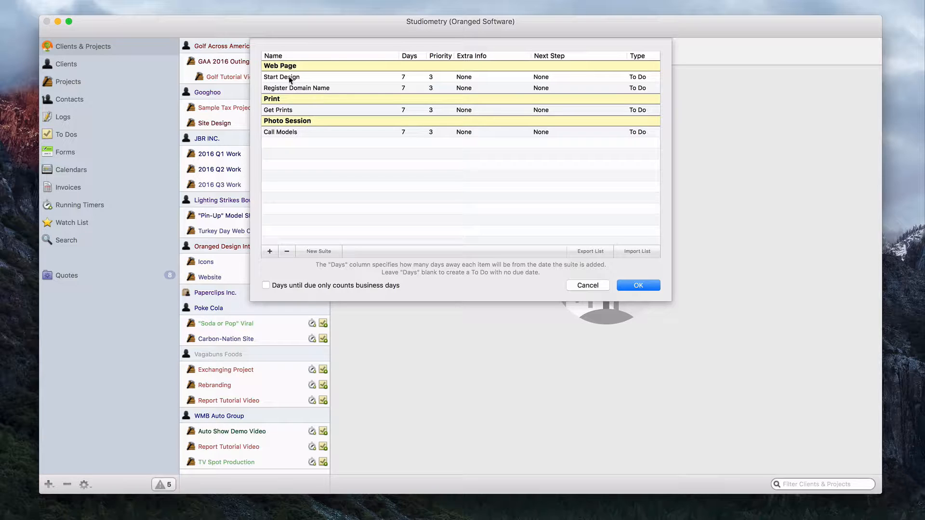
left_click(305, 67)
left_click(314, 80)
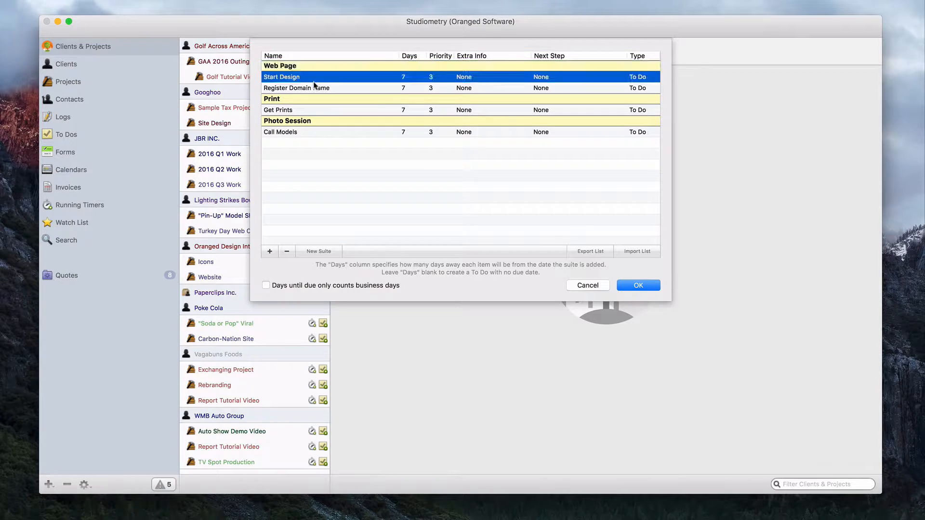
left_click(314, 87)
left_click(335, 179)
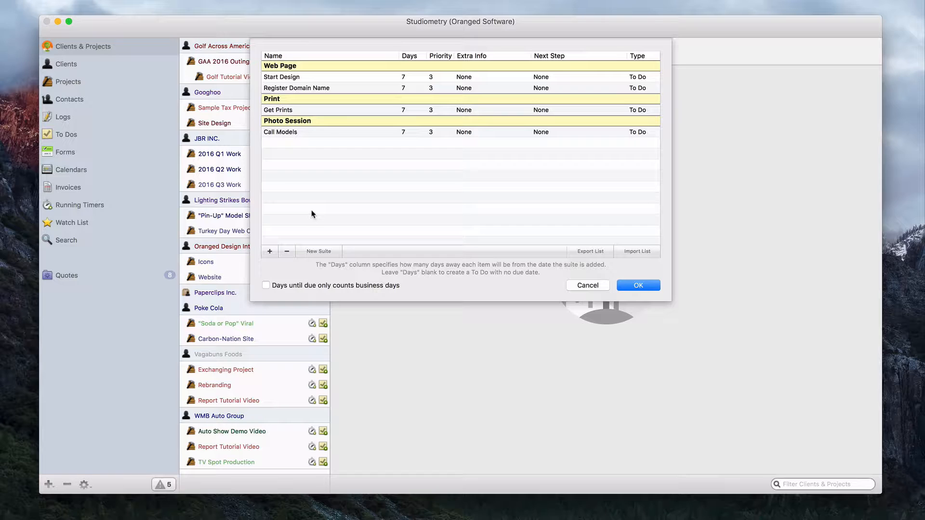
left_click(366, 77)
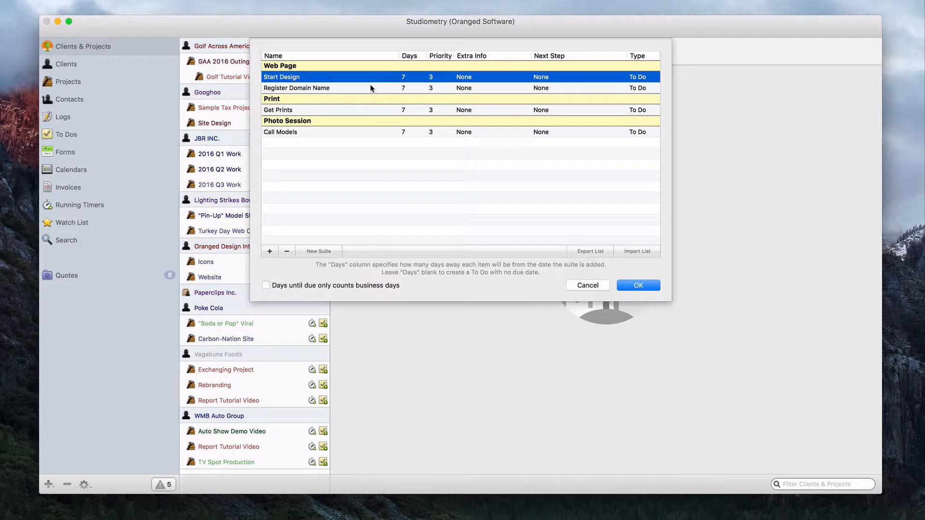
left_click(370, 88)
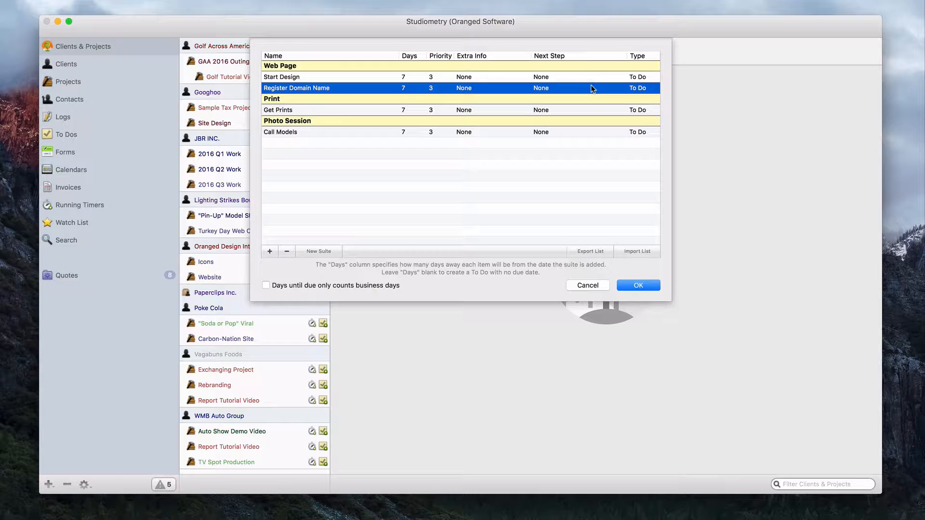
left_click(514, 190)
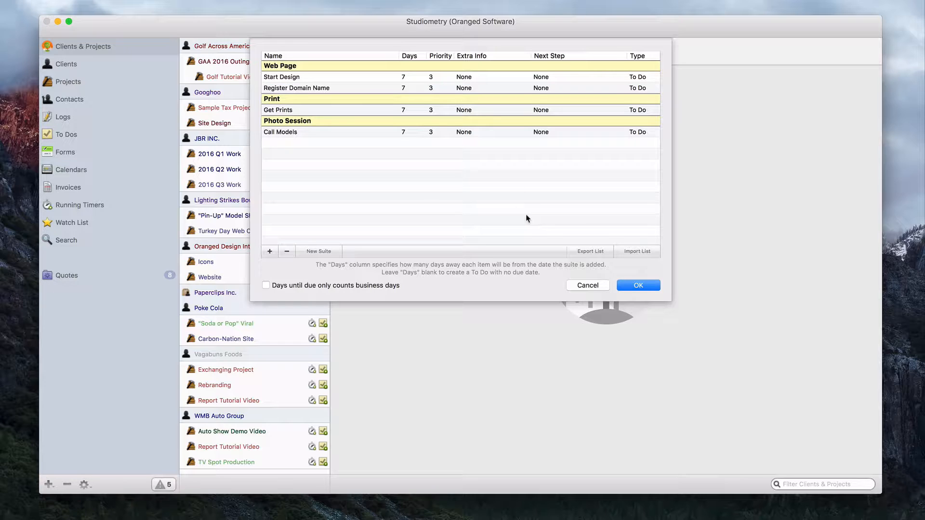
left_click(584, 285)
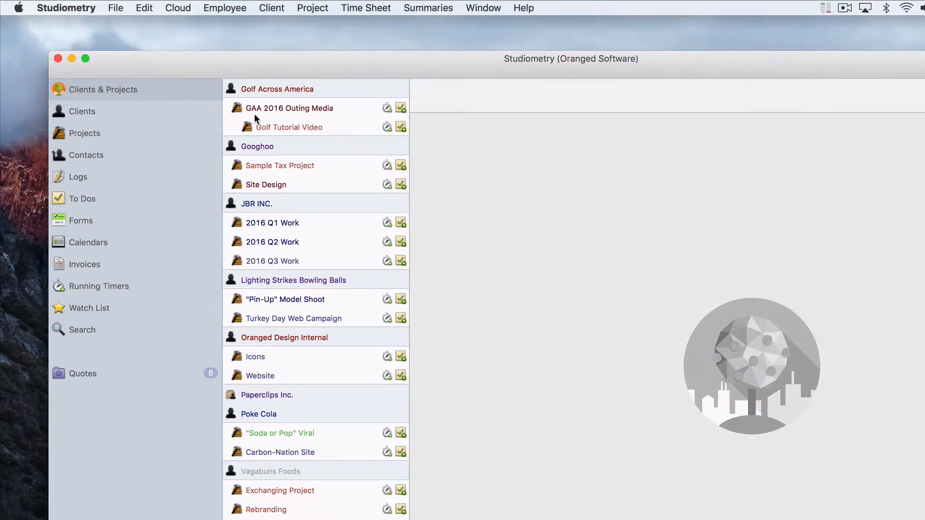
Return to the project template preferences and set the template's To Do Suite to Web Page.
left_click(66, 7)
left_click(103, 127)
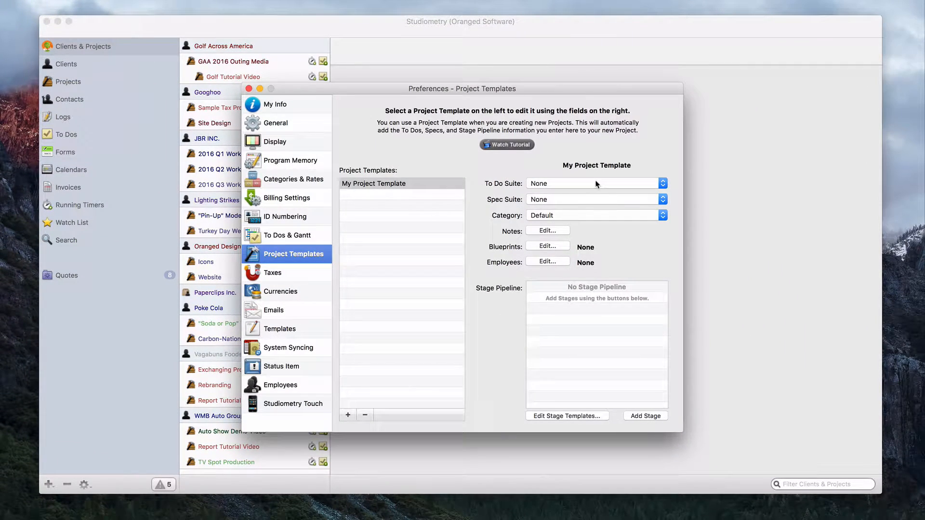
left_click(597, 184)
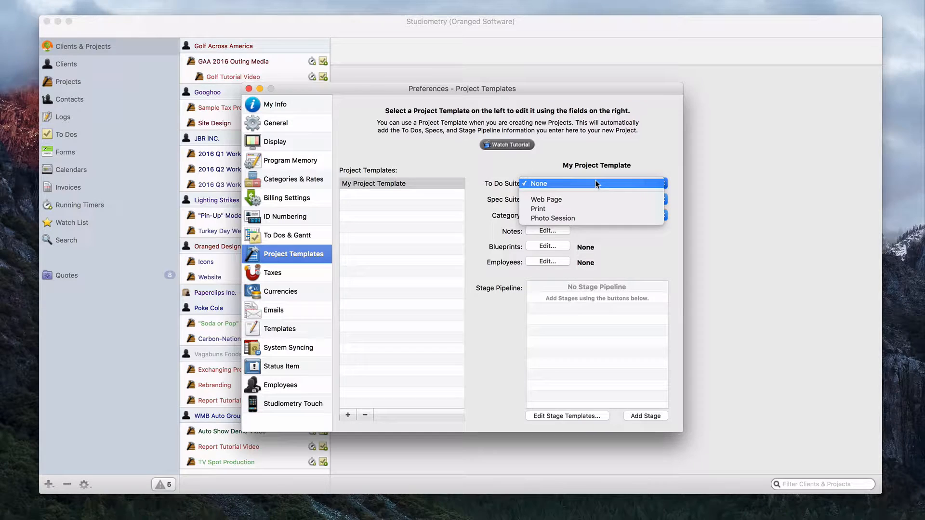
left_click(620, 198)
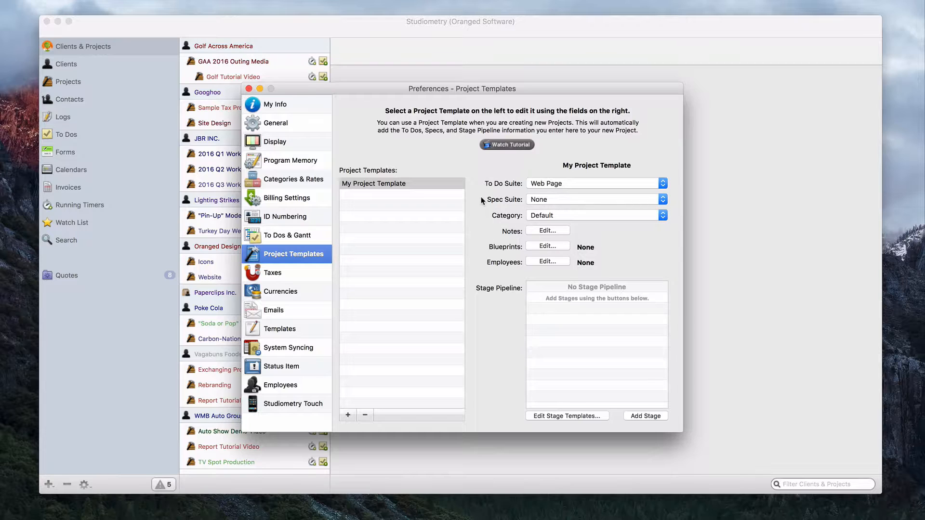
Examine the specs in the Web Page, Print and Photo Session spec suites, then close the suite editor without saving.
left_click(569, 199)
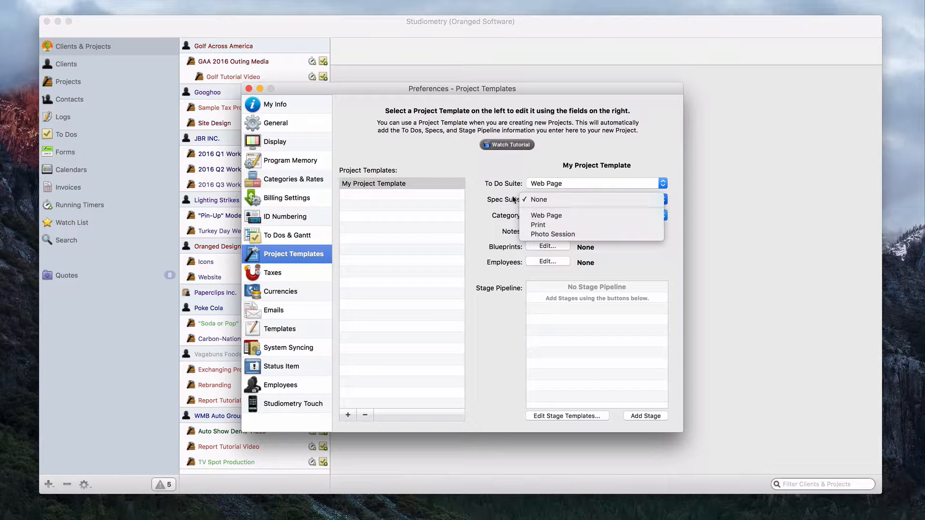
left_click(490, 201)
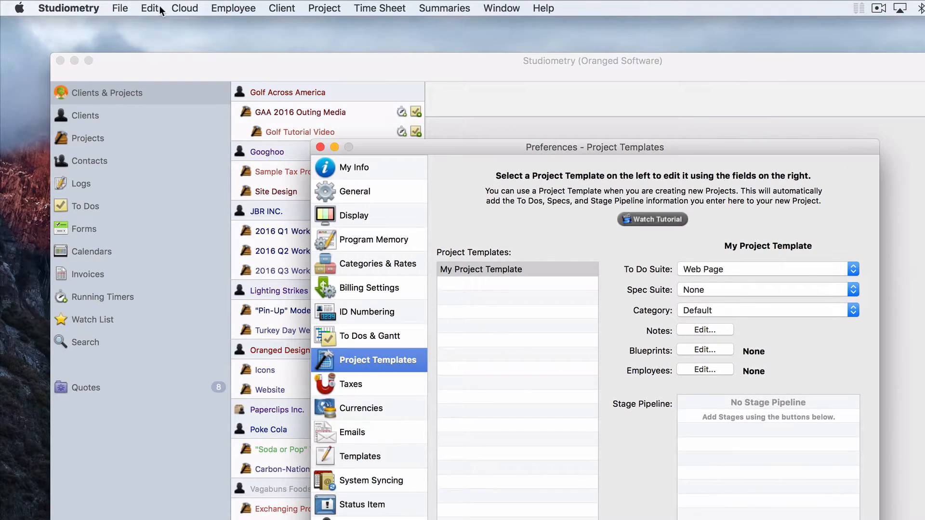
left_click(120, 7)
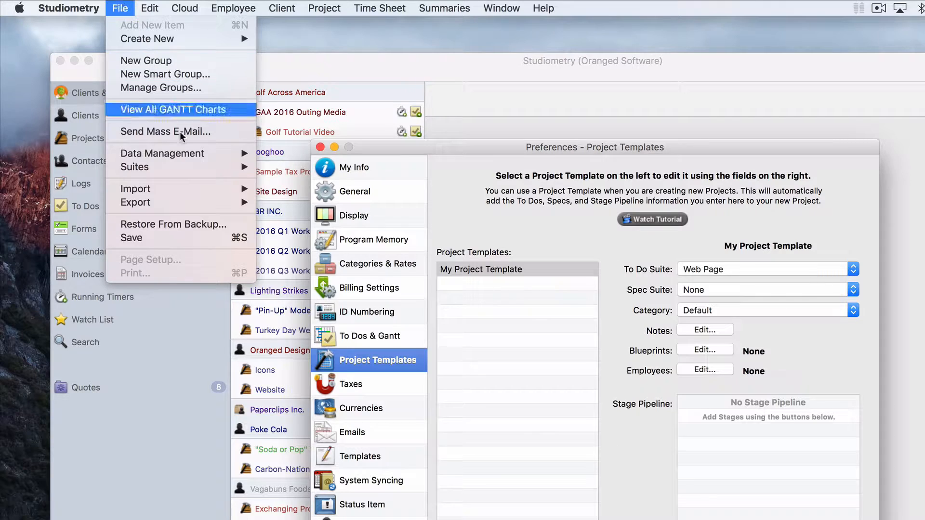
mouse_move(201, 166)
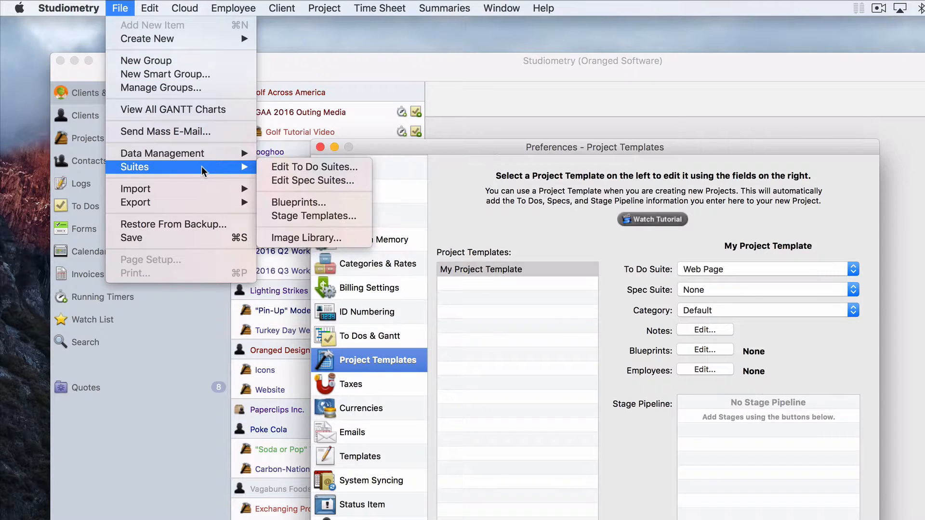
left_click(344, 182)
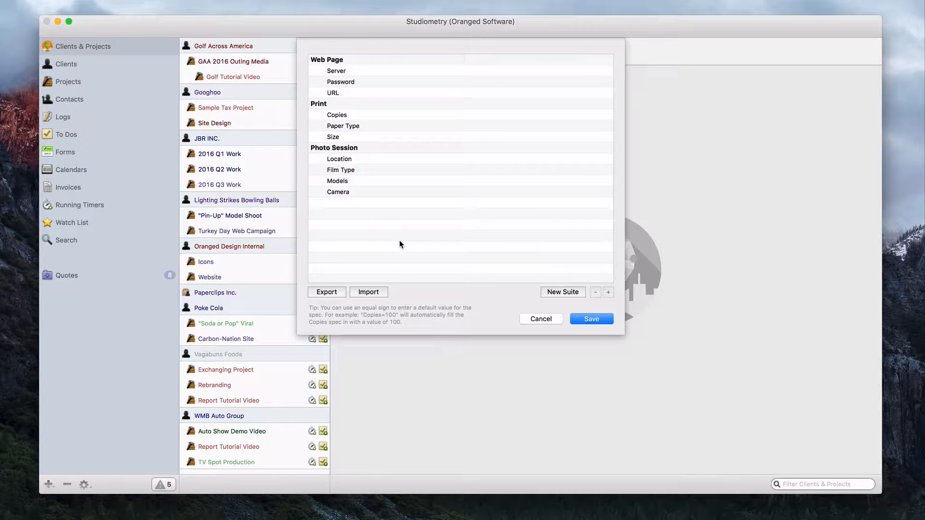
double_click(344, 102)
double_click(355, 148)
left_click(373, 236)
left_click(540, 319)
Reopen the preferences and set the project template's Spec Suite to Web Page.
key("super+comma")
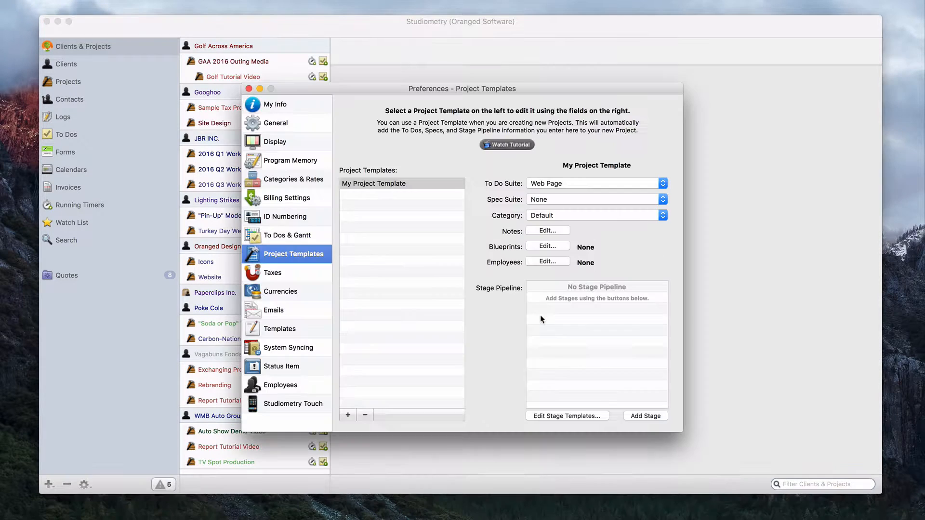
left_click(608, 199)
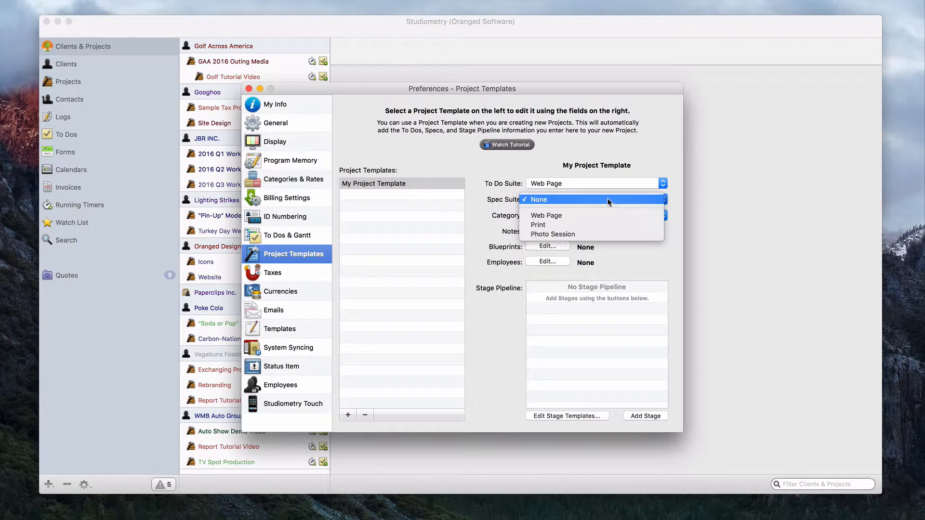
left_click(548, 214)
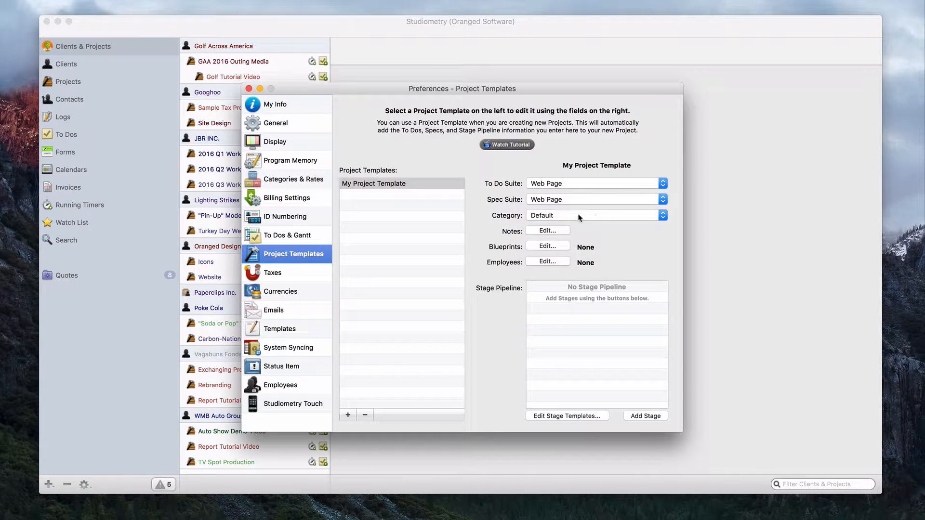
Switch the template's Spec Suite to None and back to Web Page.
left_click(637, 201)
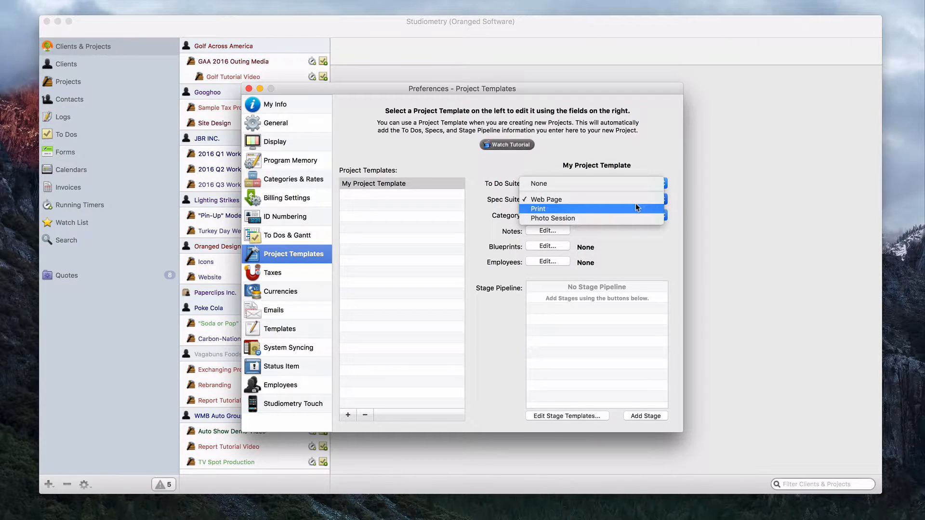
left_click(617, 183)
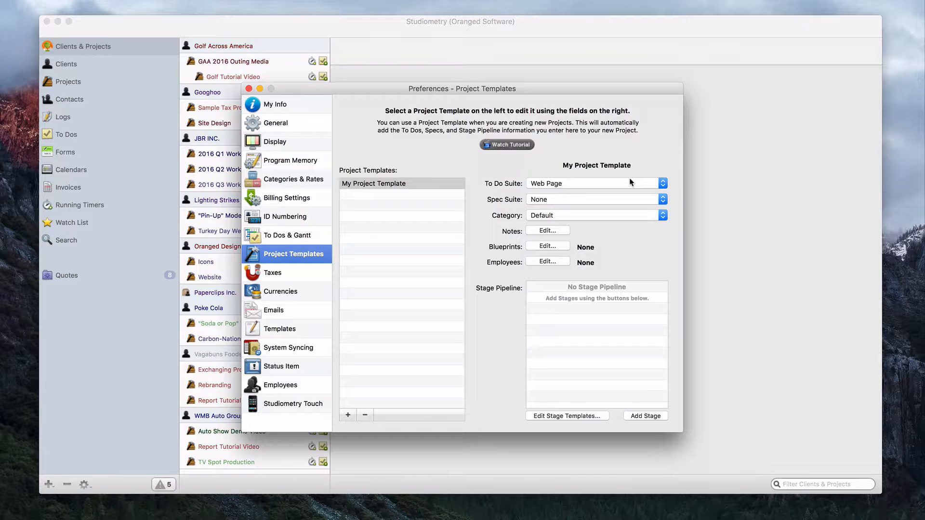
left_click(602, 202)
left_click(585, 216)
Check the category choices for the template and the project categories defined in Categories & Rates, then return to the project templates.
left_click(619, 216)
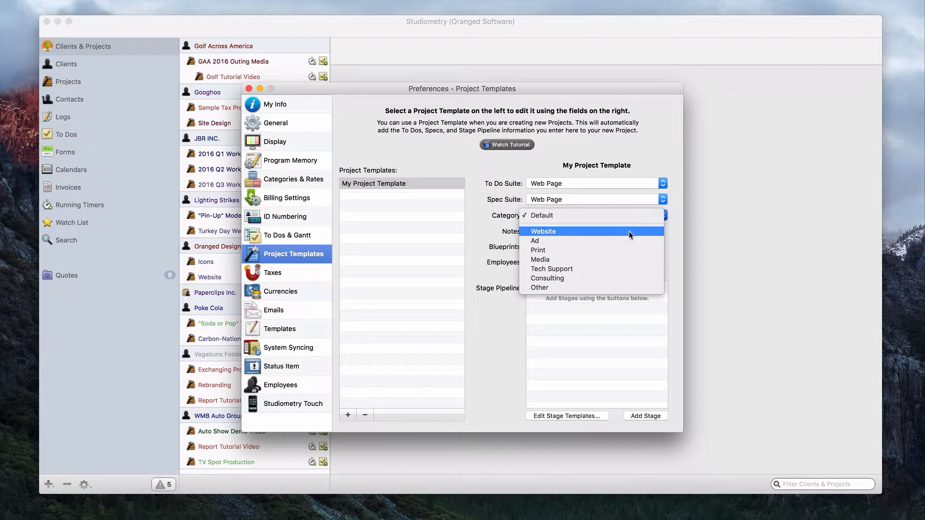
left_click(486, 216)
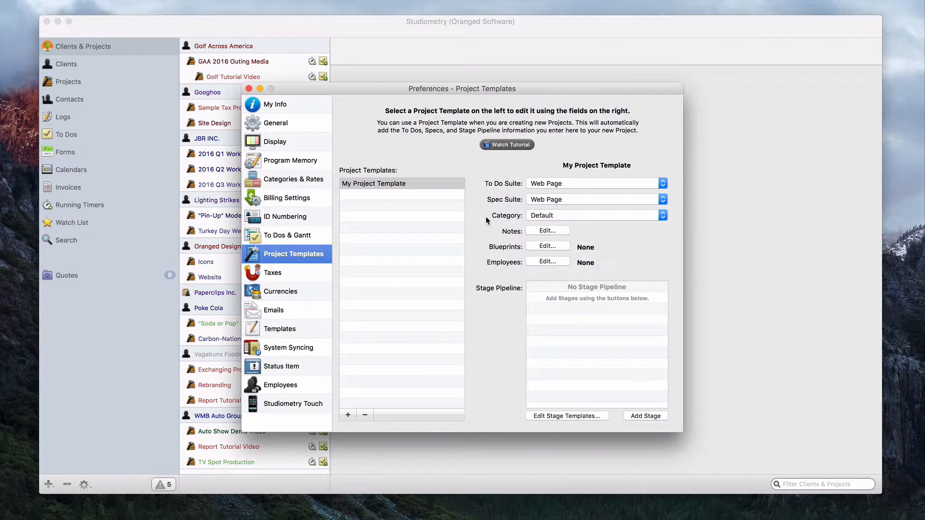
left_click(293, 179)
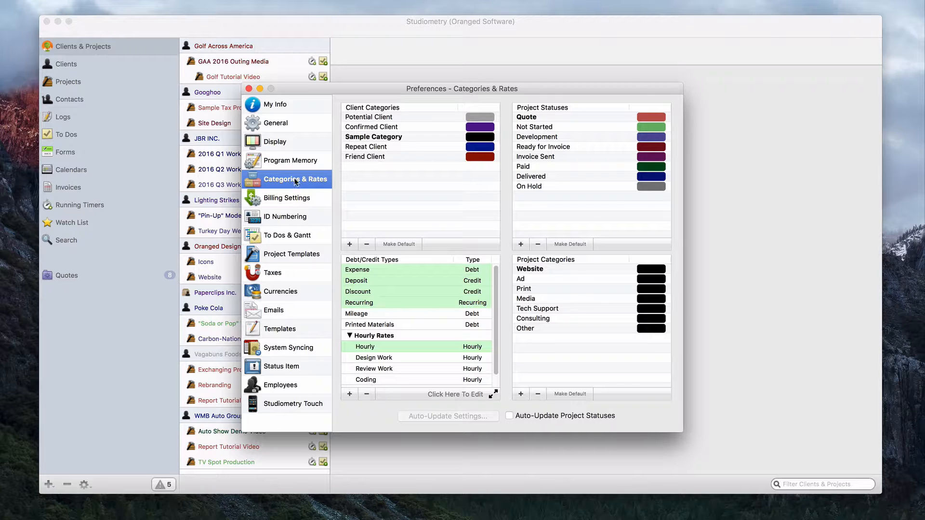
left_click(281, 255)
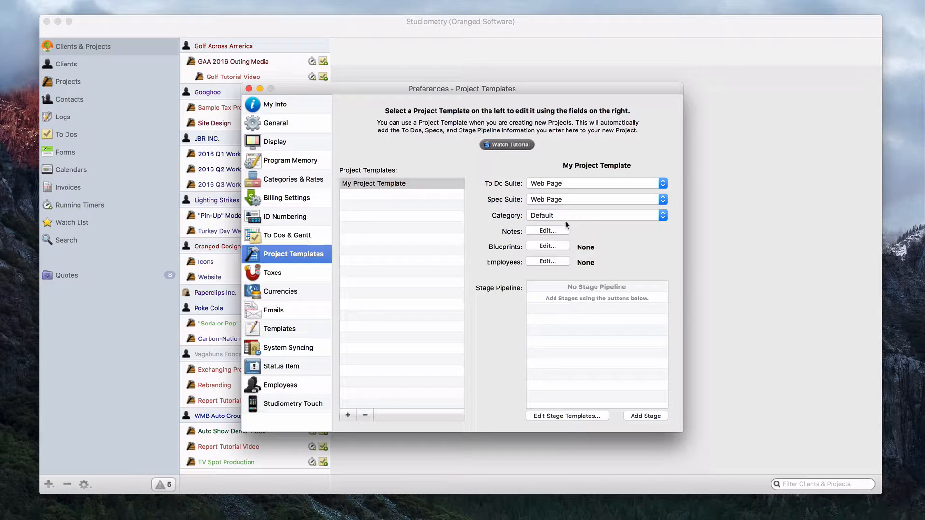
Set the project template's Category to Website.
left_click(605, 215)
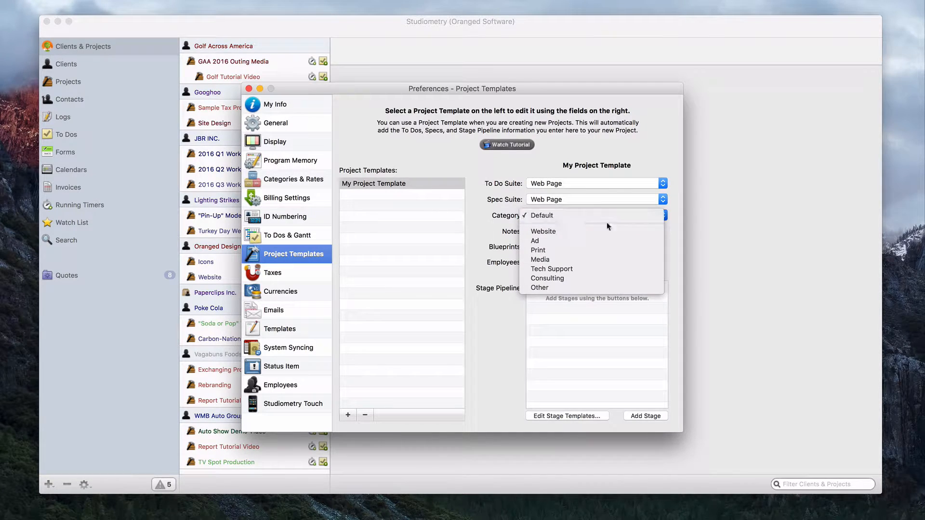
left_click(609, 230)
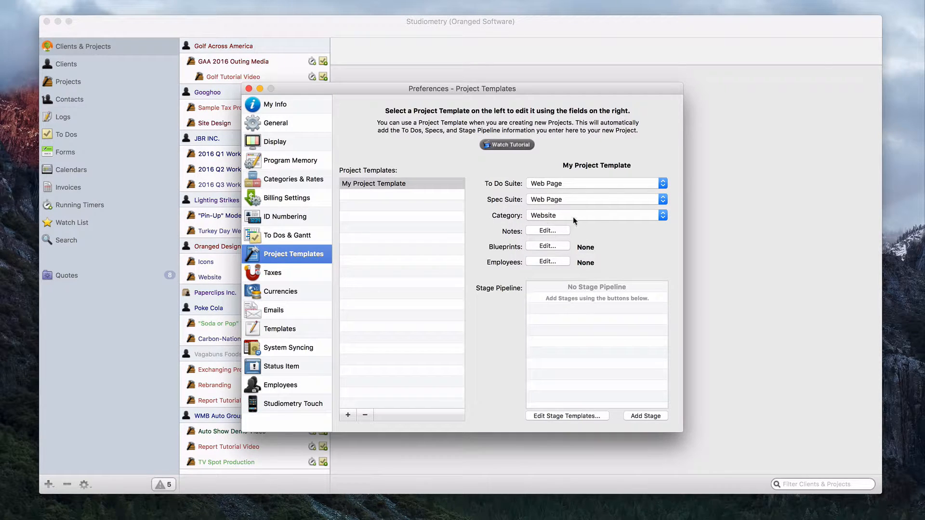
left_click(592, 217)
left_click(593, 215)
Rename the project template My Project Template as "Website Template".
double_click(401, 184)
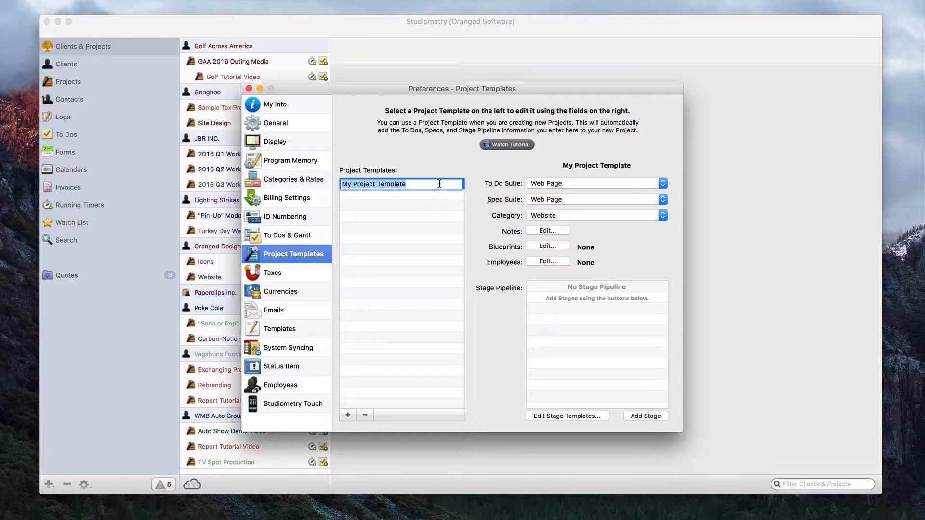
type("Website ")
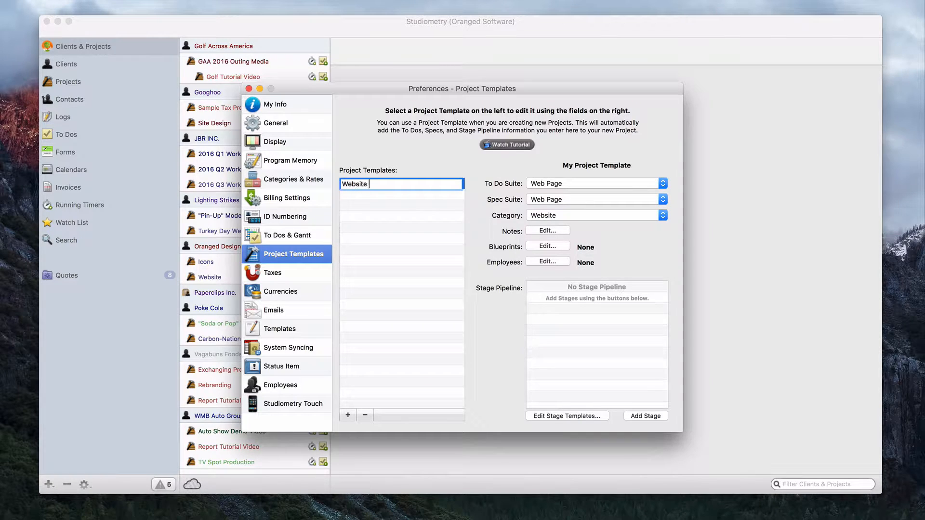
type("Template")
key("Return")
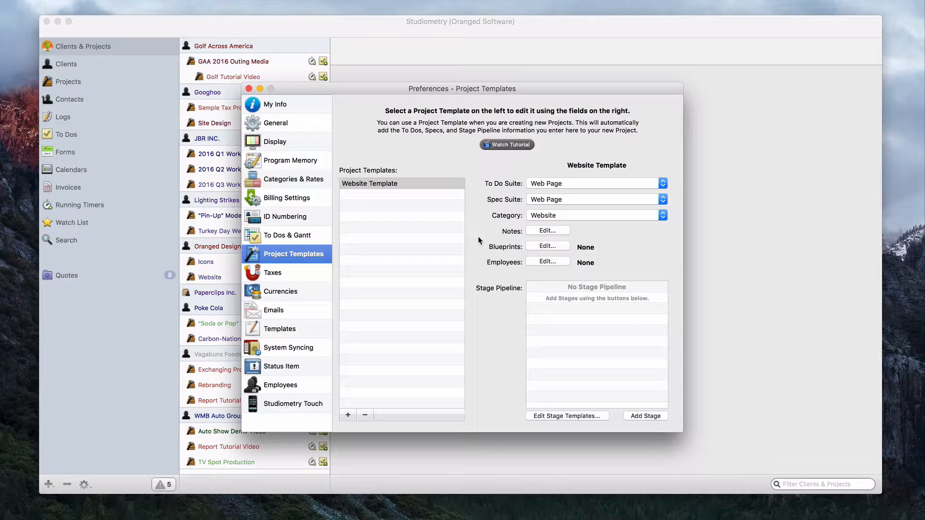
Save "fiaosefjaiopsef asioefjaisoefjaoipejfapeifjaoepsfjasef aposief ." as placeholder notes for the Website Template, and reopen the notes to check them.
left_click(558, 233)
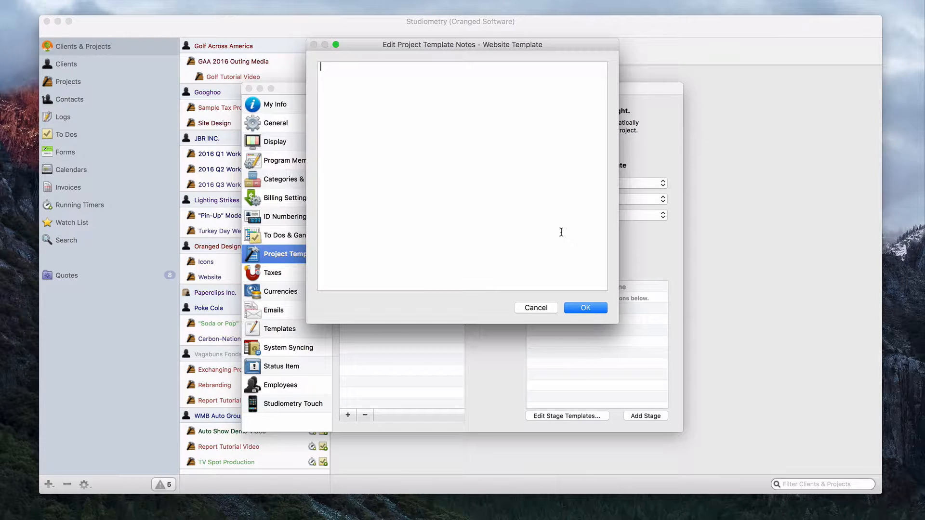
type("fiaosefjaiopsef asioefjaisoefjaoipejfapeifjaoepsfjasef aposief .")
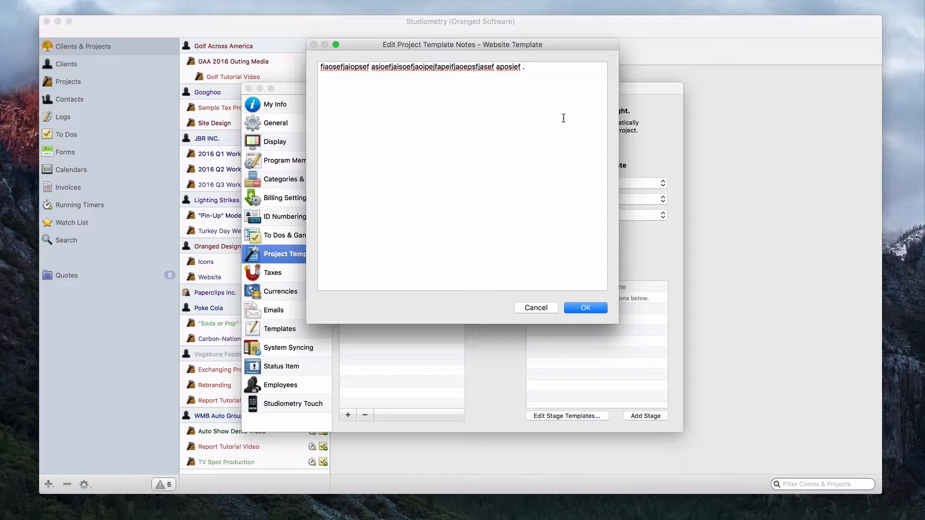
key("super+a")
left_click(586, 151)
left_click(587, 306)
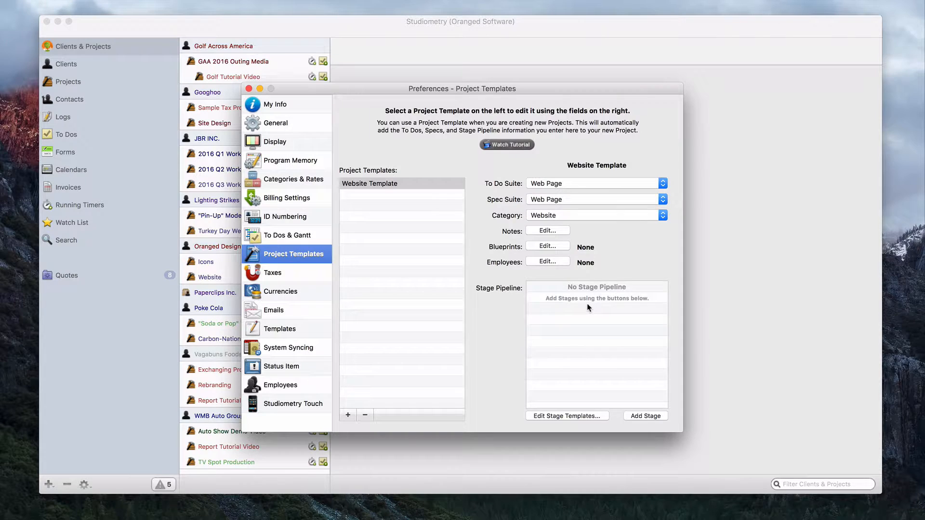
left_click(548, 230)
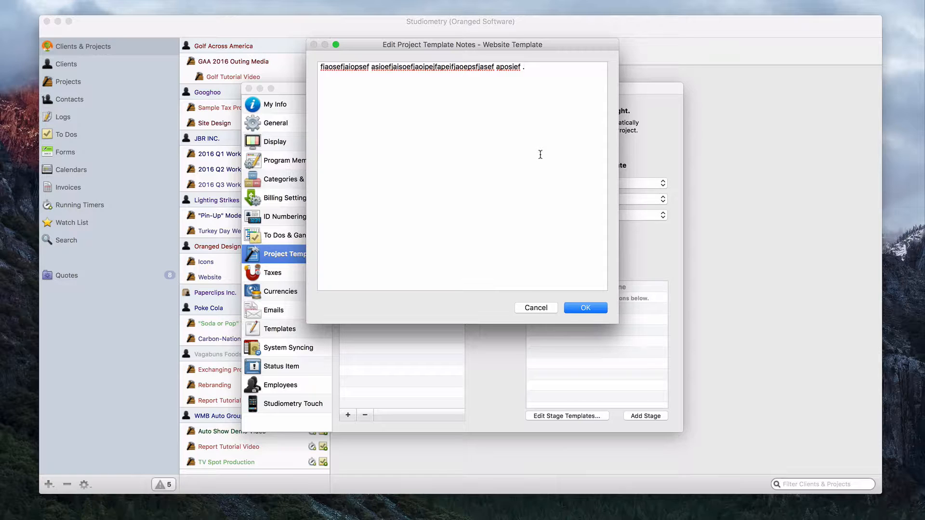
left_click(536, 307)
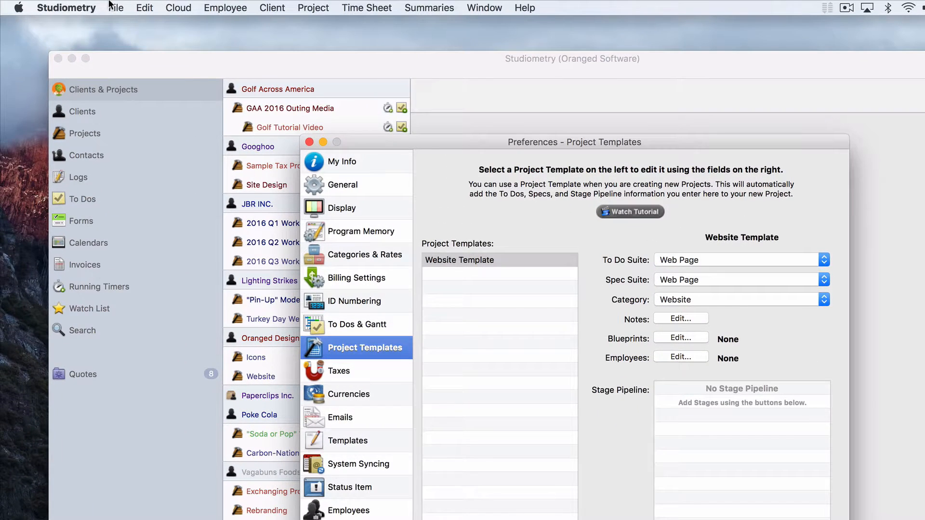
Examine the existing blueprints and their categories in the Edit Blueprints window, then close it.
left_click(112, 7)
mouse_move(171, 161)
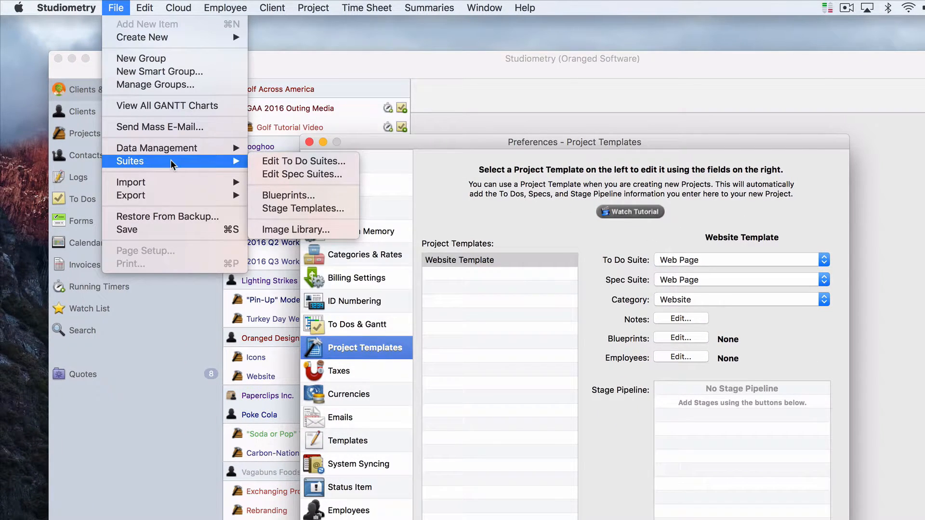
left_click(343, 197)
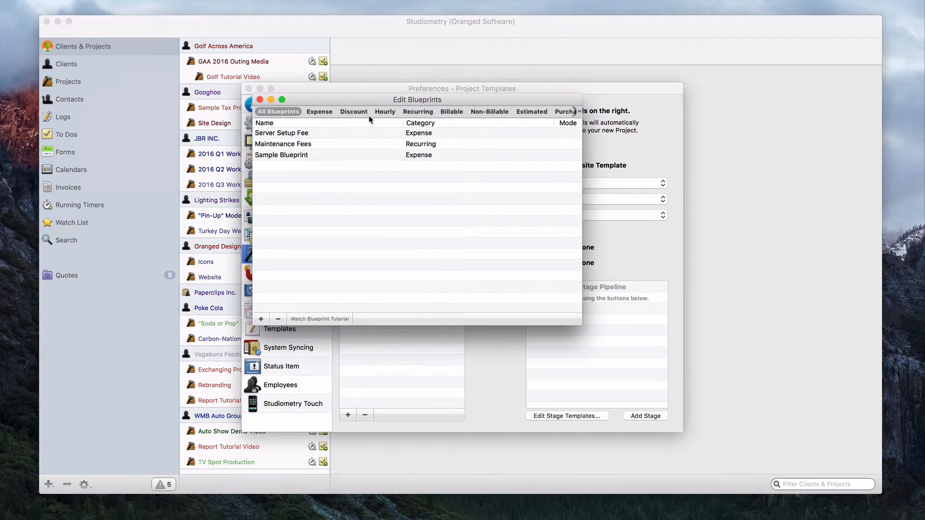
left_click_drag(404, 99, 466, 146)
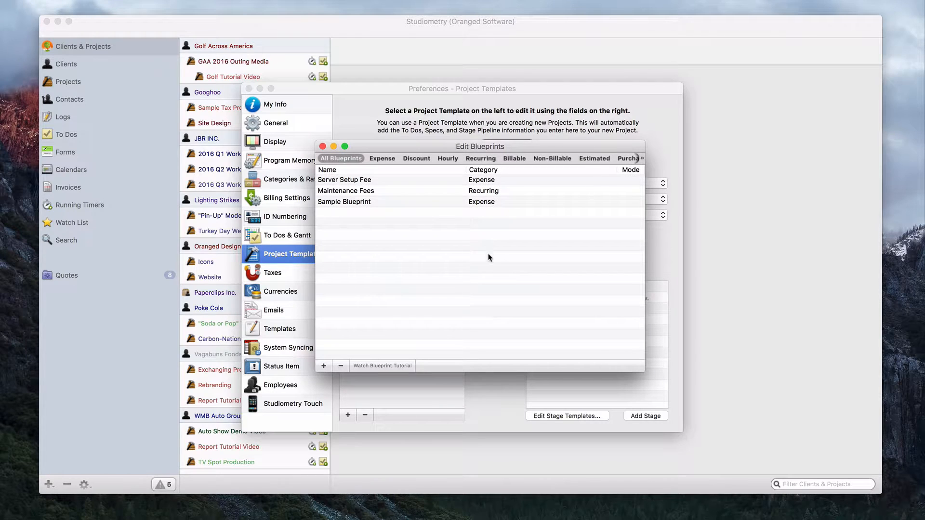
left_click(439, 182)
left_click(432, 189)
left_click(432, 200)
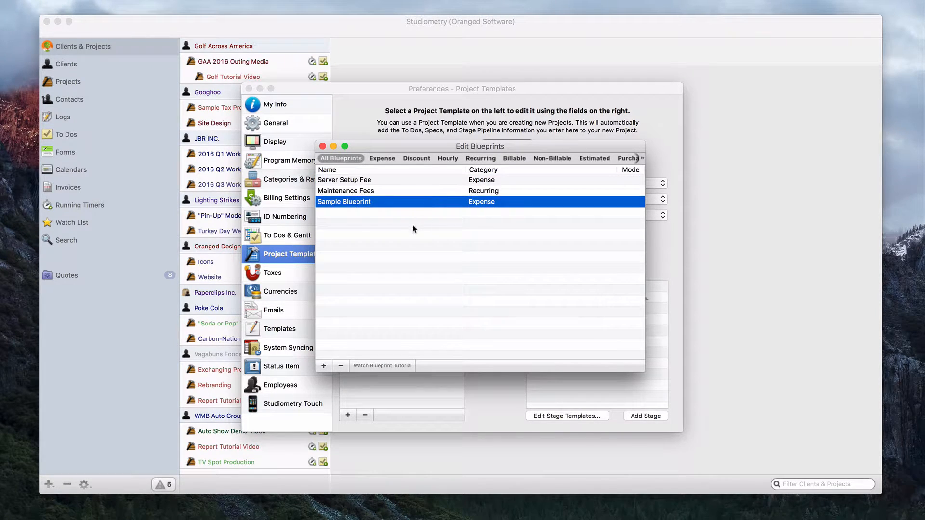
left_click(413, 226)
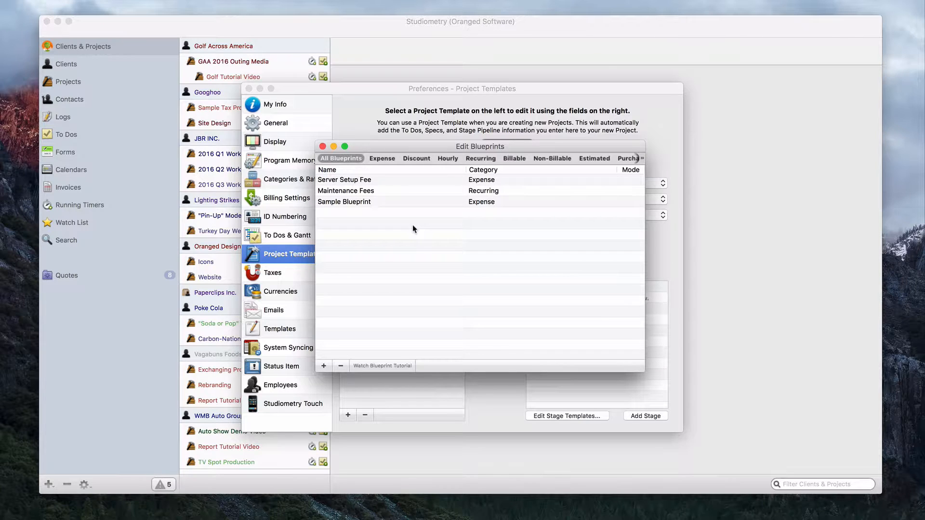
left_click(439, 183)
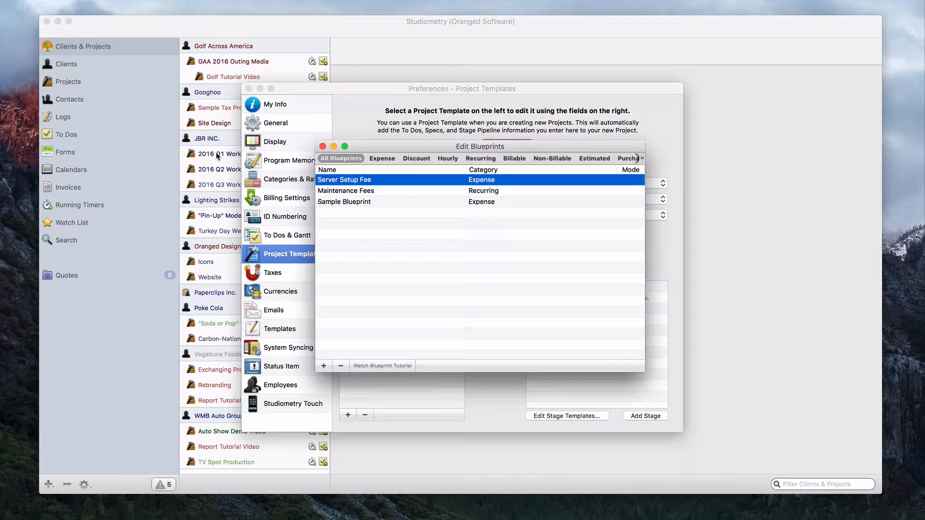
left_click(475, 224)
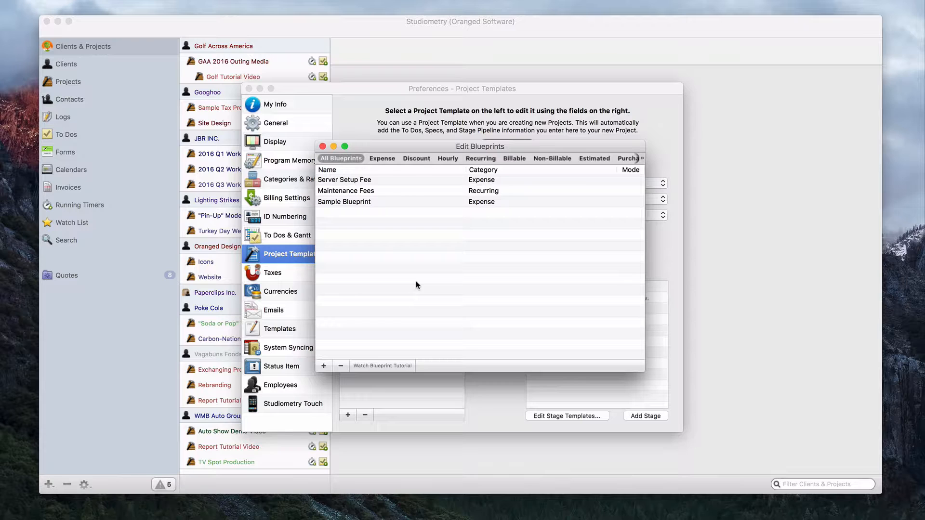
left_click(323, 147)
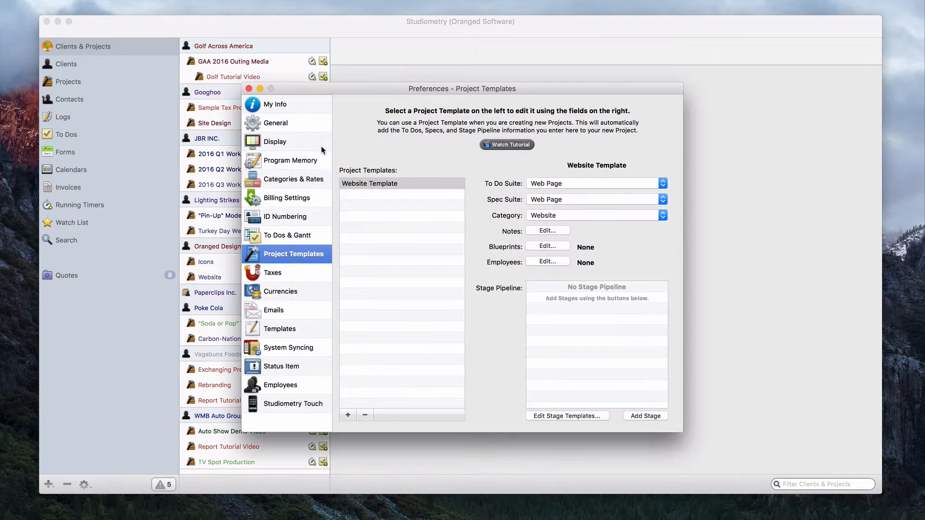
Link one Maintenance Fees and one Server Setup Fee blueprint to the Website Template and save the selection.
left_click(560, 246)
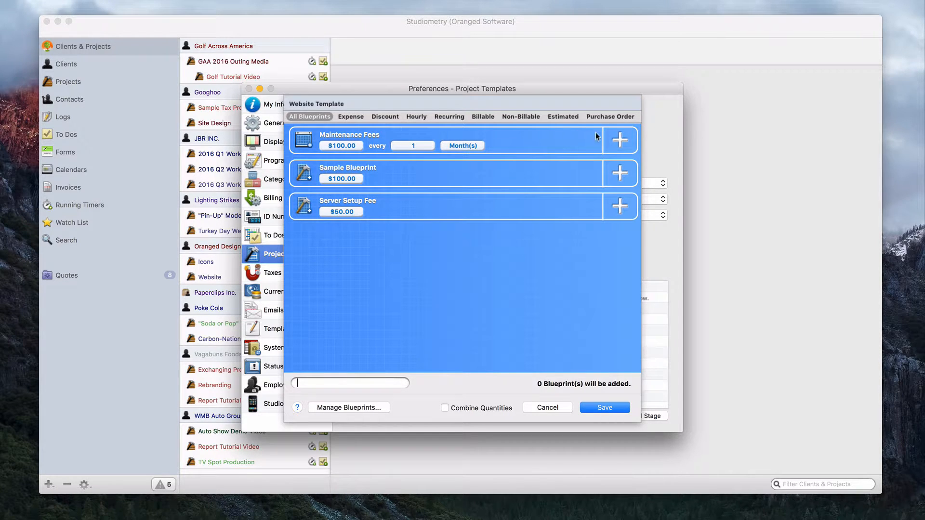
left_click(621, 140)
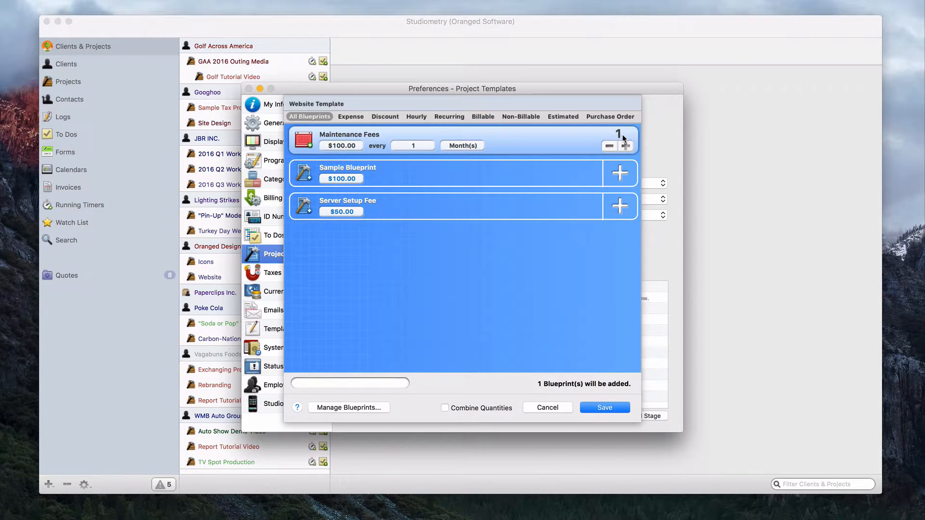
left_click(619, 208)
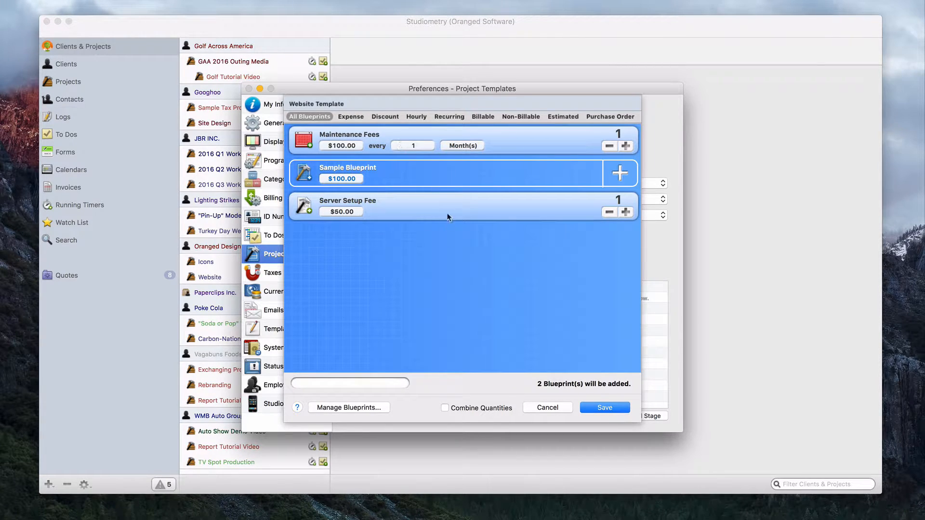
left_click(605, 408)
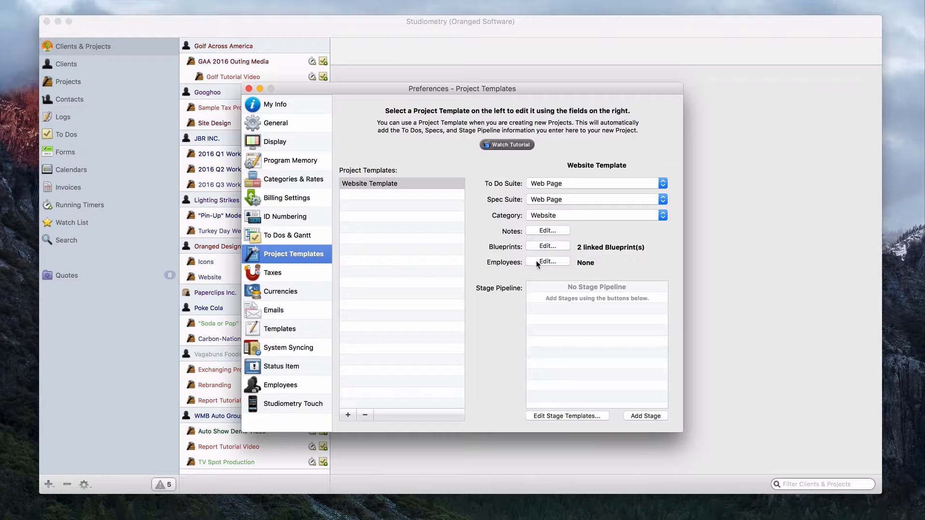
Assign the first and third employees of the full employee list to the Website Template.
left_click(564, 262)
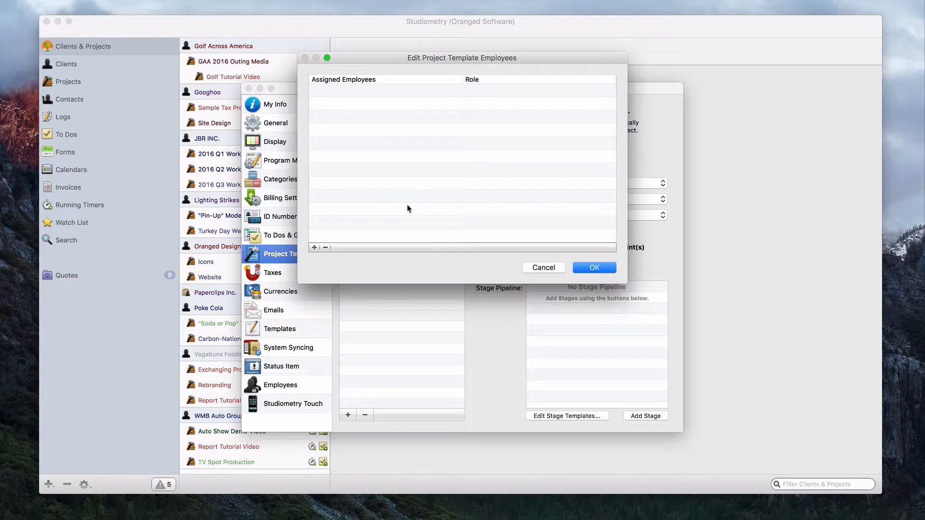
left_click_drag(438, 60, 483, 219)
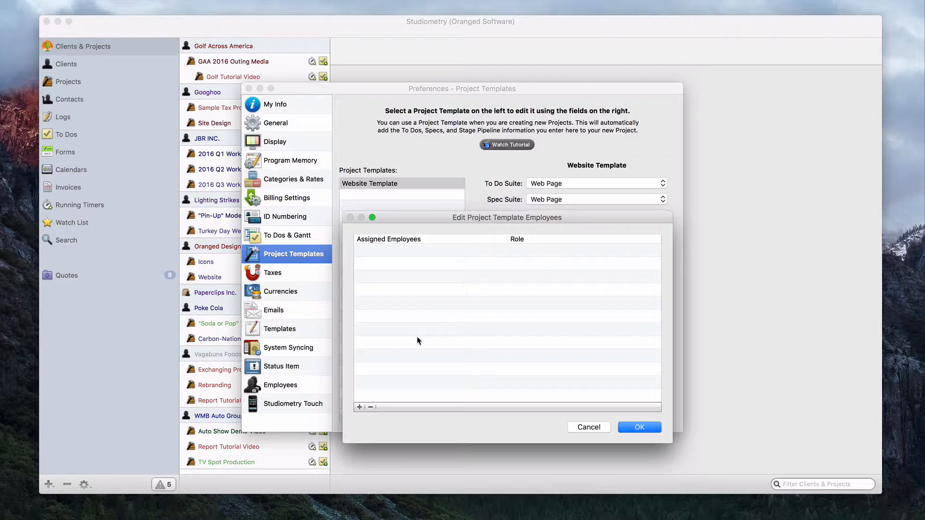
left_click(359, 407)
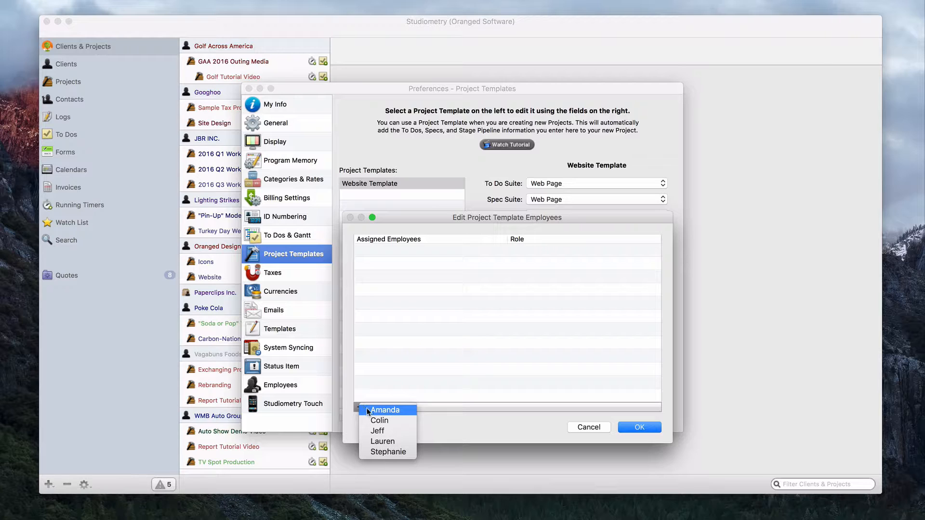
left_click(375, 409)
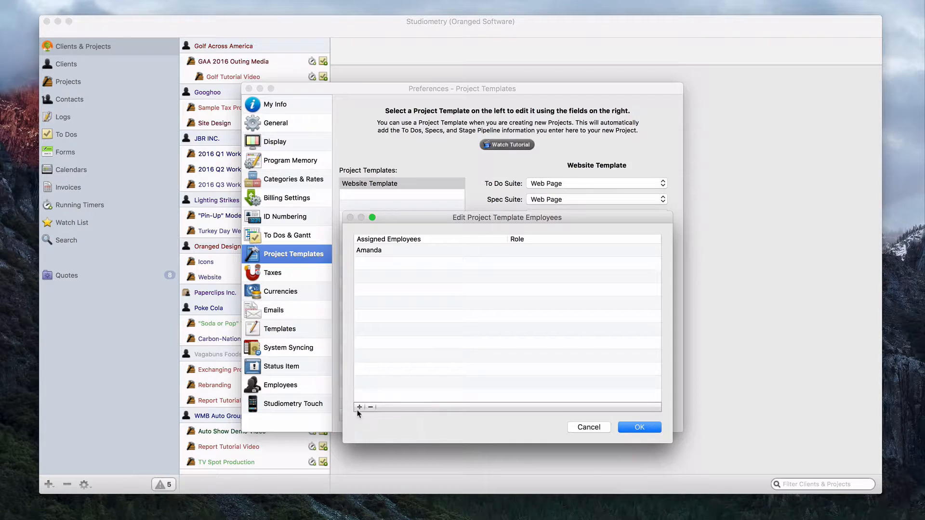
left_click(358, 408)
left_click(383, 424)
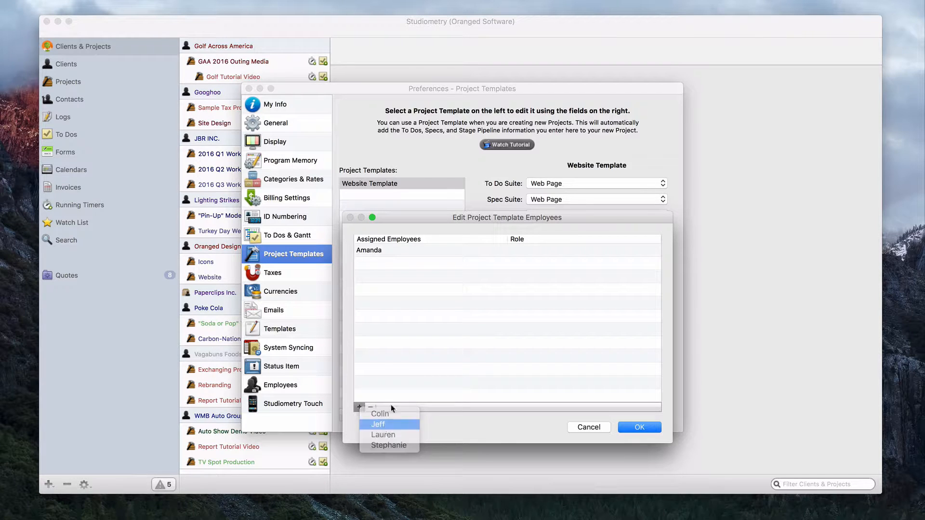
Give the first assigned employee the Project Manager role and the second the Account Executive role, and confirm the assignments.
left_click(515, 251)
left_click(537, 255)
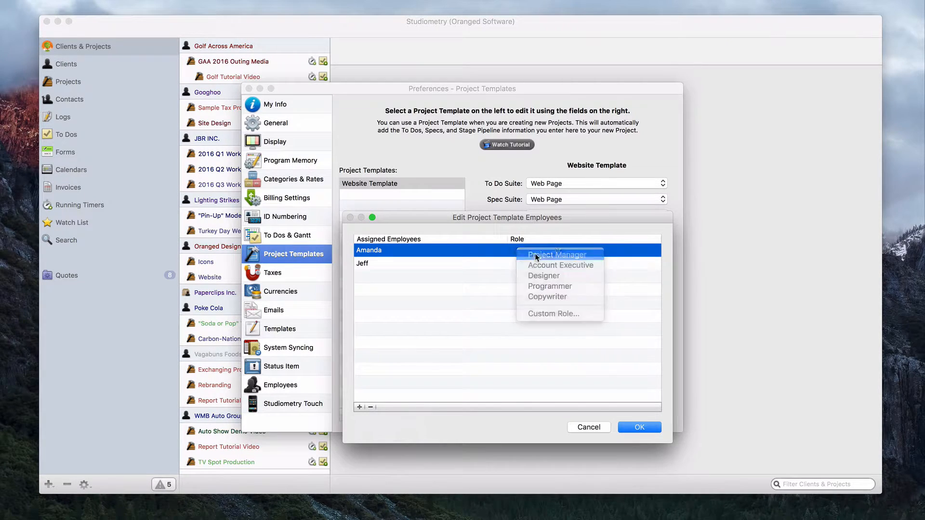
left_click(518, 265)
left_click(539, 282)
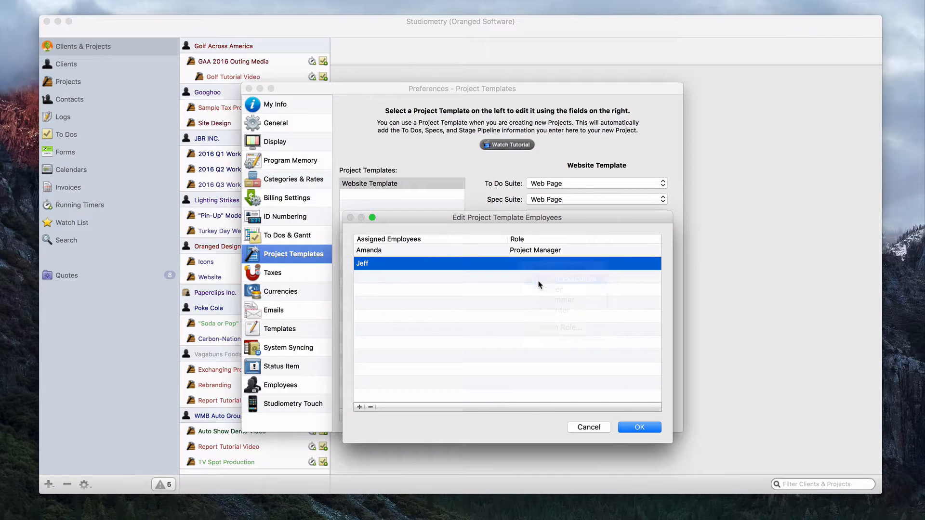
left_click(535, 307)
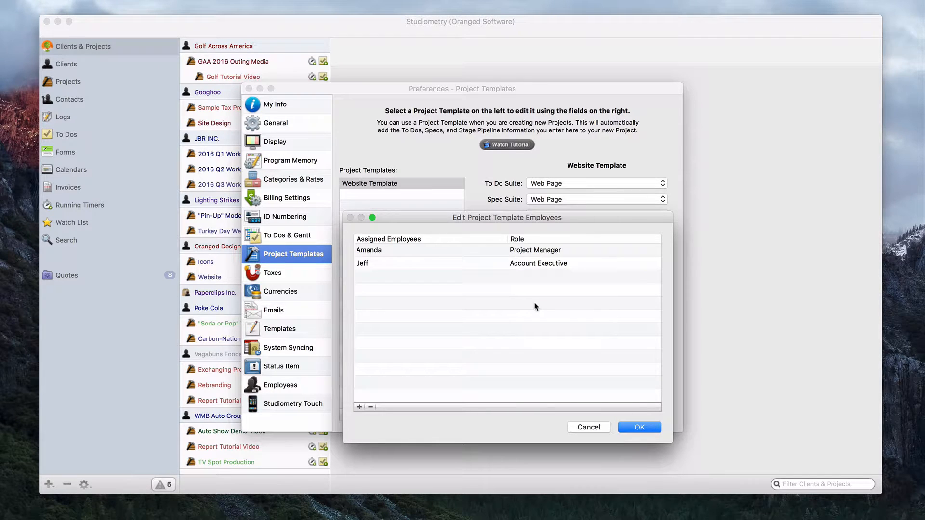
left_click(642, 427)
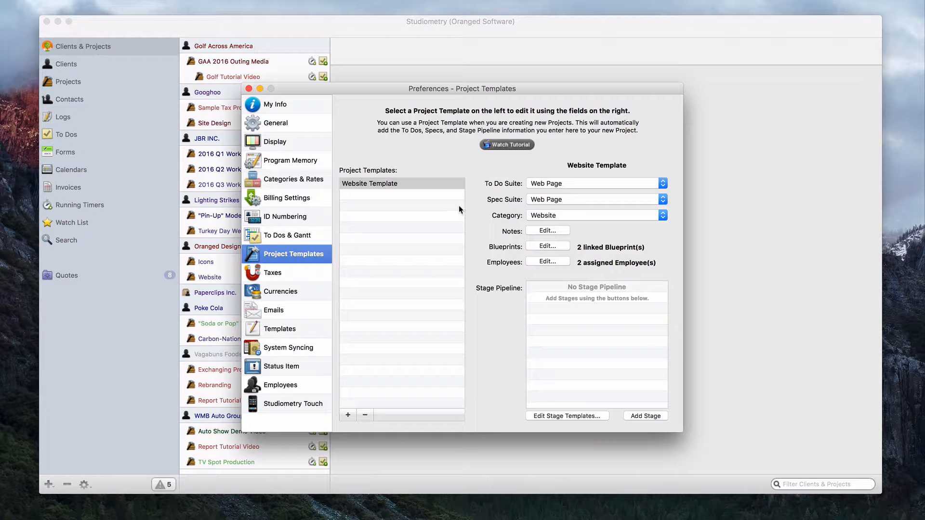
Close the preferences and create a project named "New Website" for the client Golf Across America using the Website Template.
left_click(249, 88)
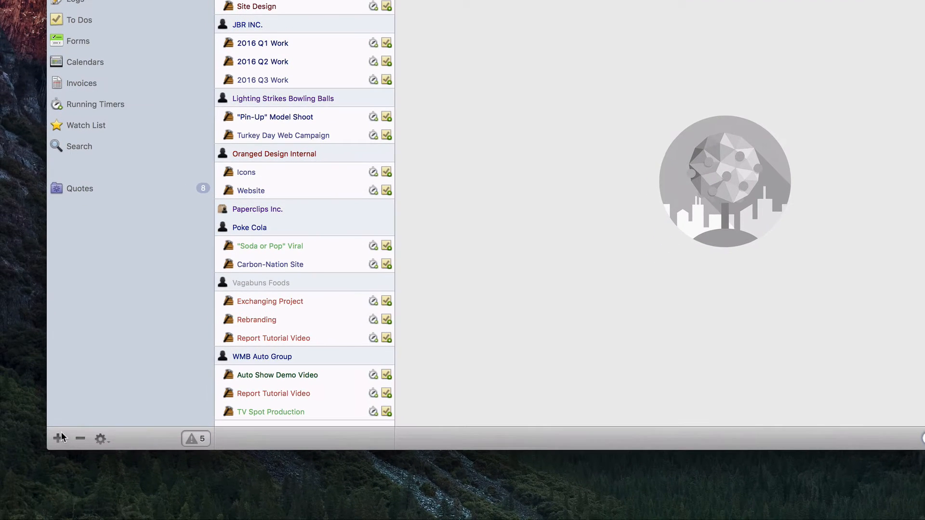
left_click(53, 460)
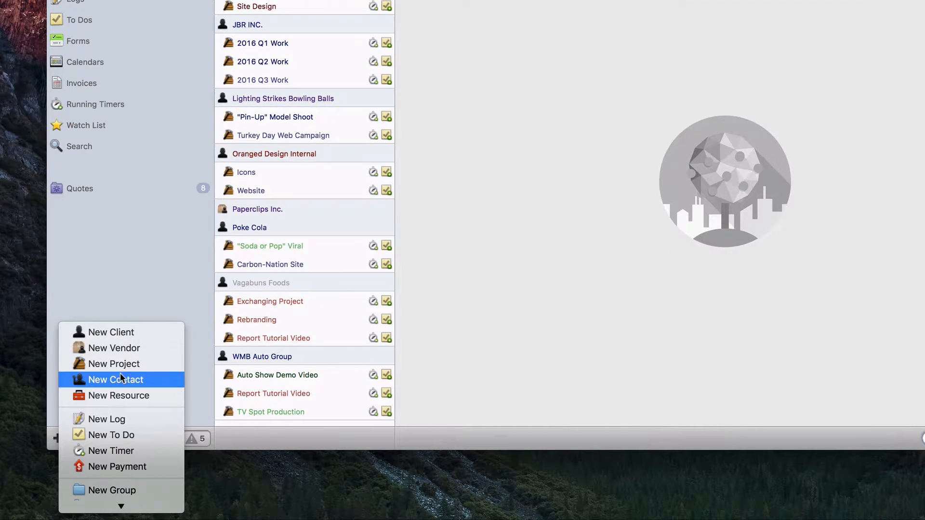
left_click(120, 366)
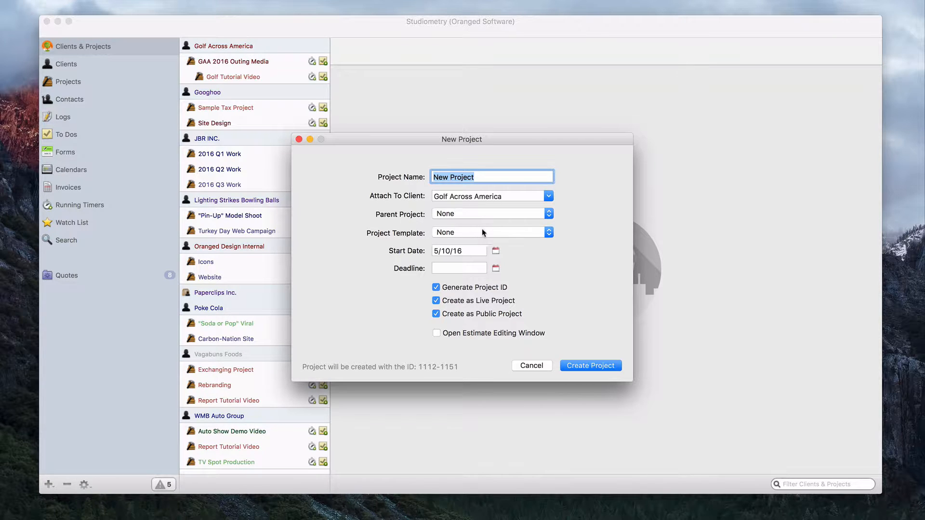
left_click(493, 232)
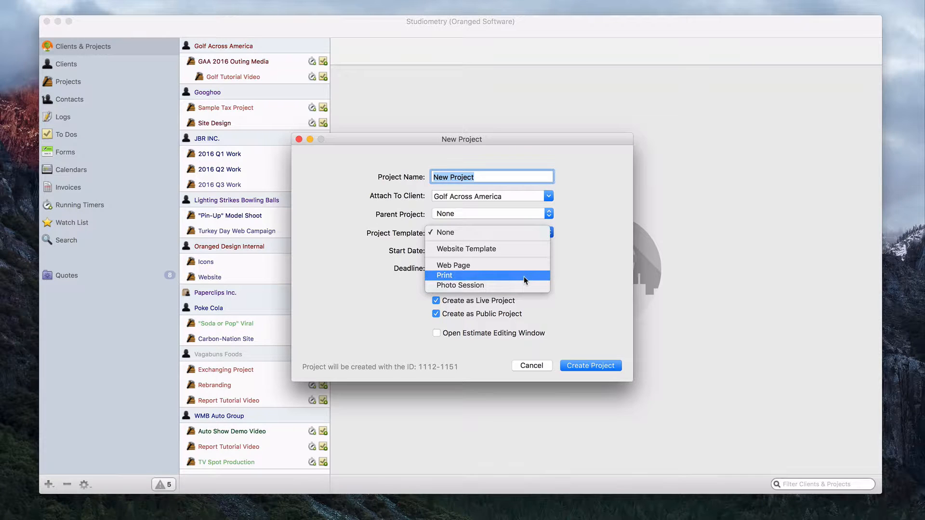
left_click(521, 248)
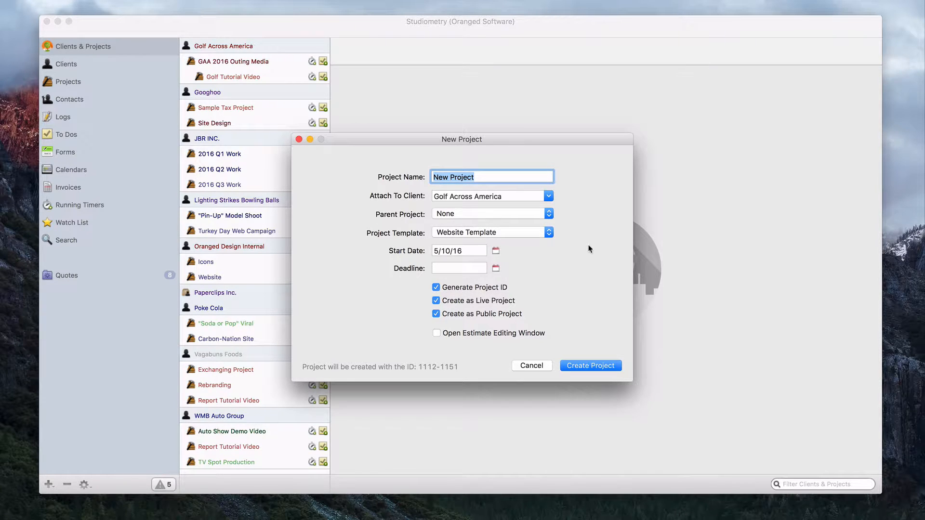
type("New Website")
left_click(588, 366)
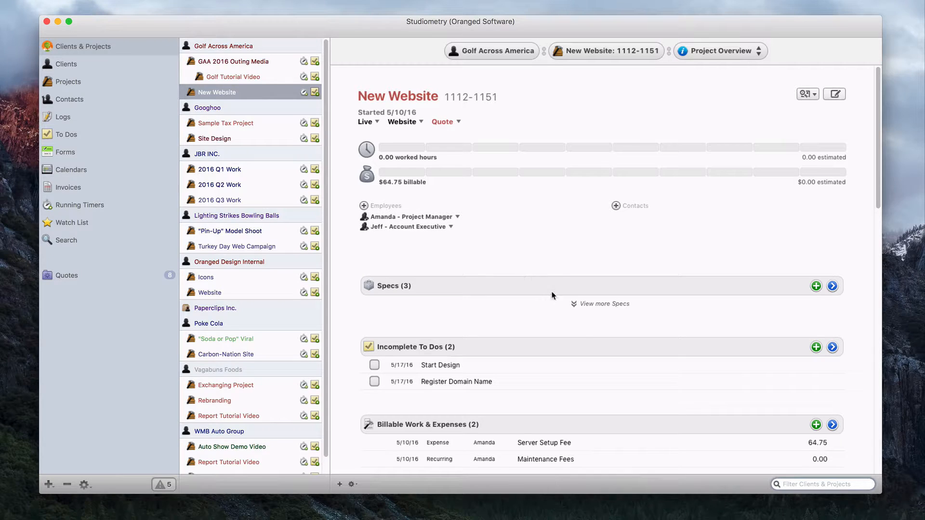
Expand the New Website project's specs and review its incomplete to dos and billable items in the overview.
left_click(569, 304)
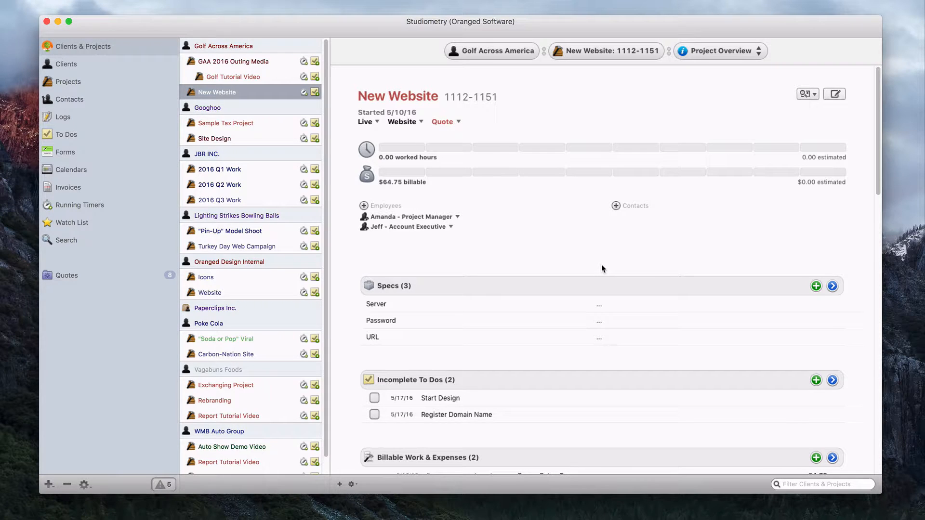
scroll(601, 268, "down", 5)
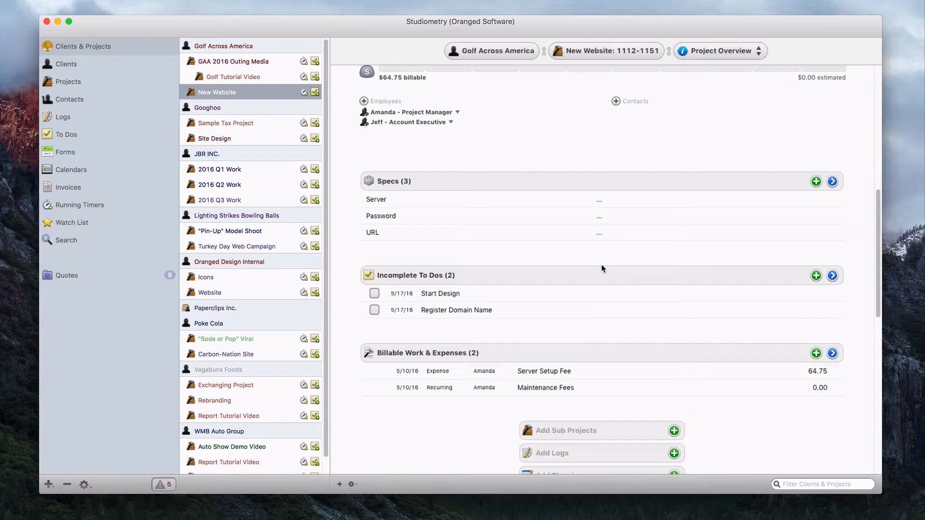
scroll(601, 263, "down", 2)
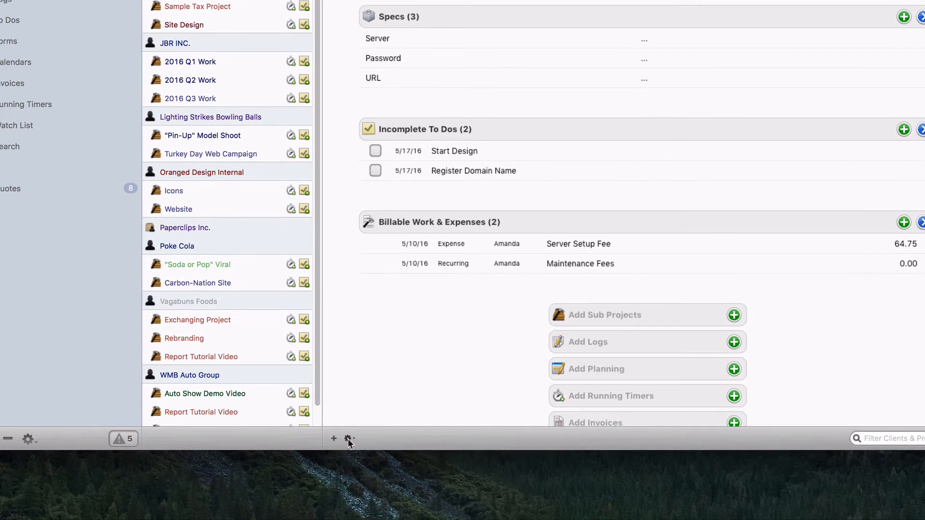
Customize the project overview so that it includes Text Notes.
left_click(353, 483)
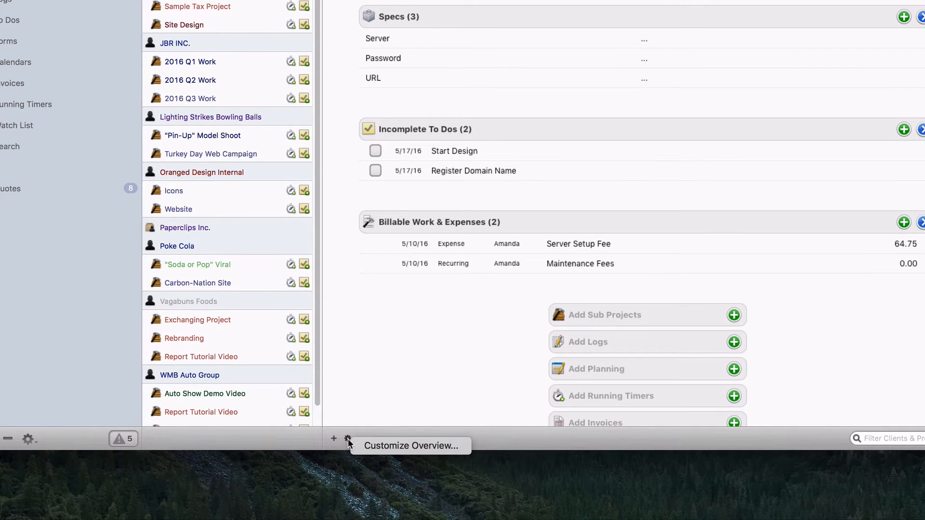
left_click(414, 447)
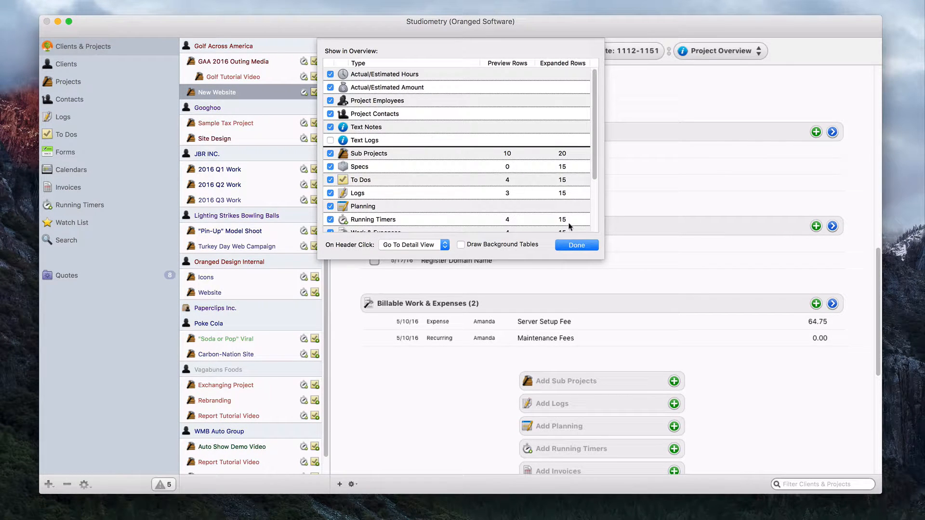
left_click(568, 243)
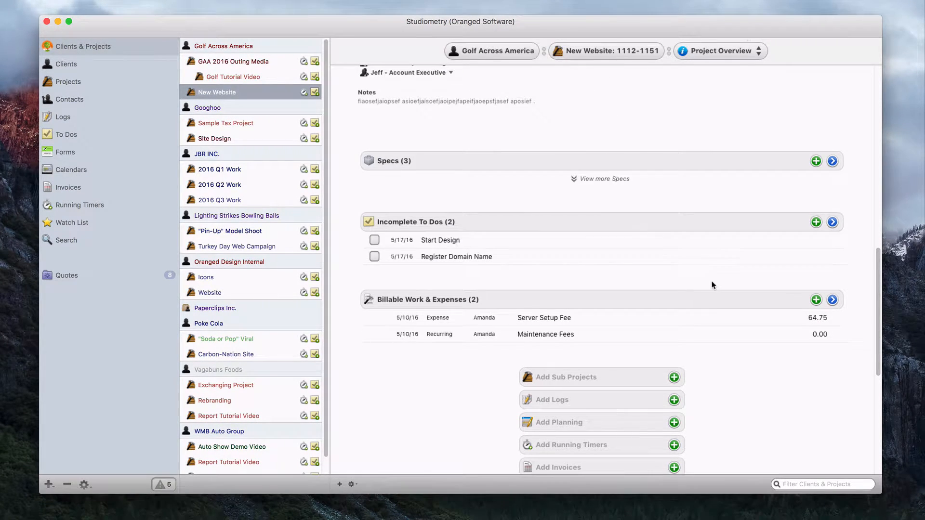
scroll(730, 302, "up", 5)
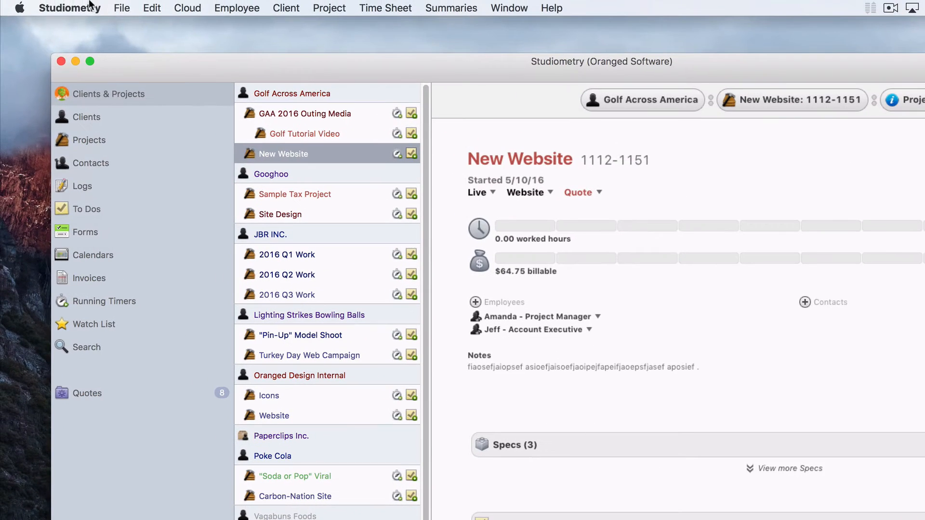
Open the Website Template in the project template preferences.
left_click(91, 6)
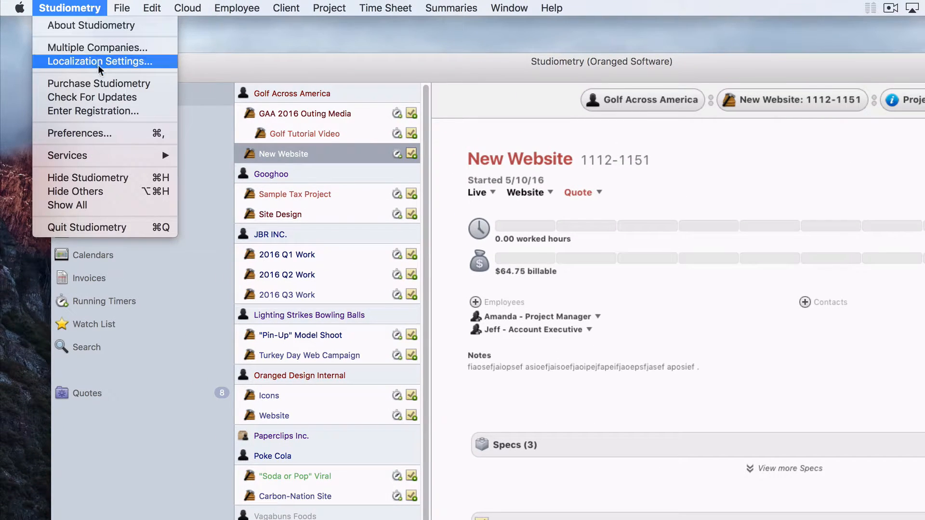
left_click(97, 136)
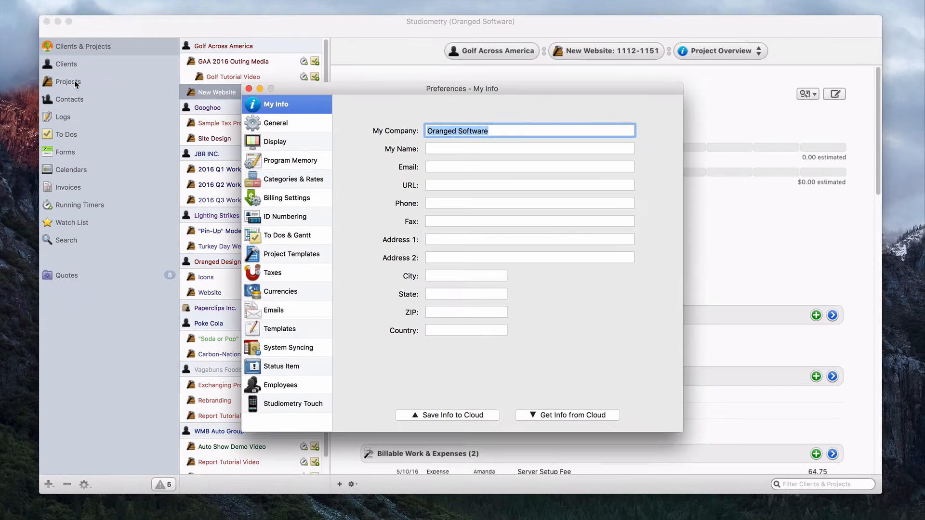
left_click(304, 254)
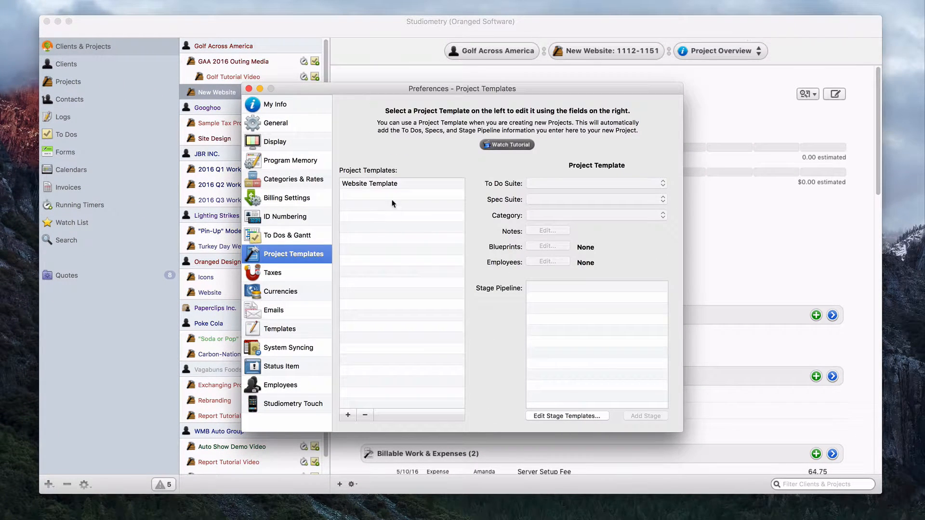
left_click(415, 185)
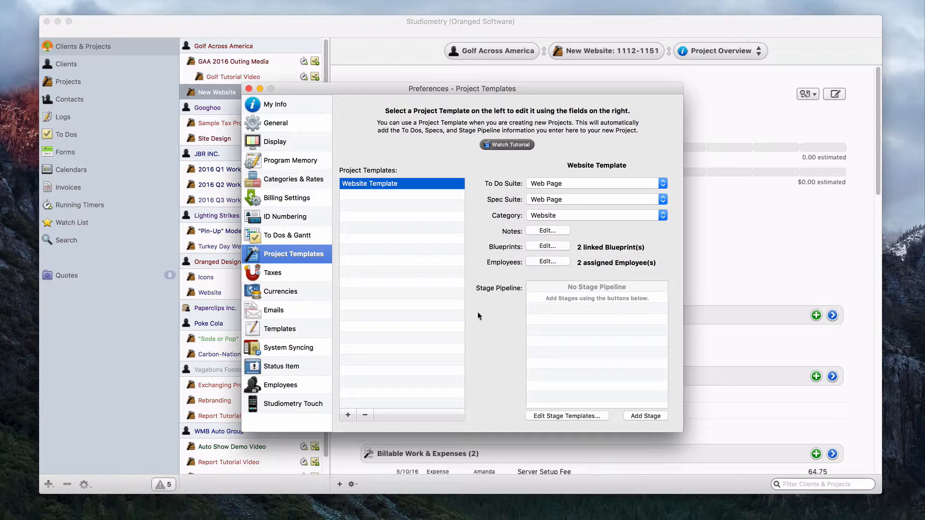
Check the project statuses and categories in the Categories & Rates preferences, and return to the Website Template settings.
left_click(289, 181)
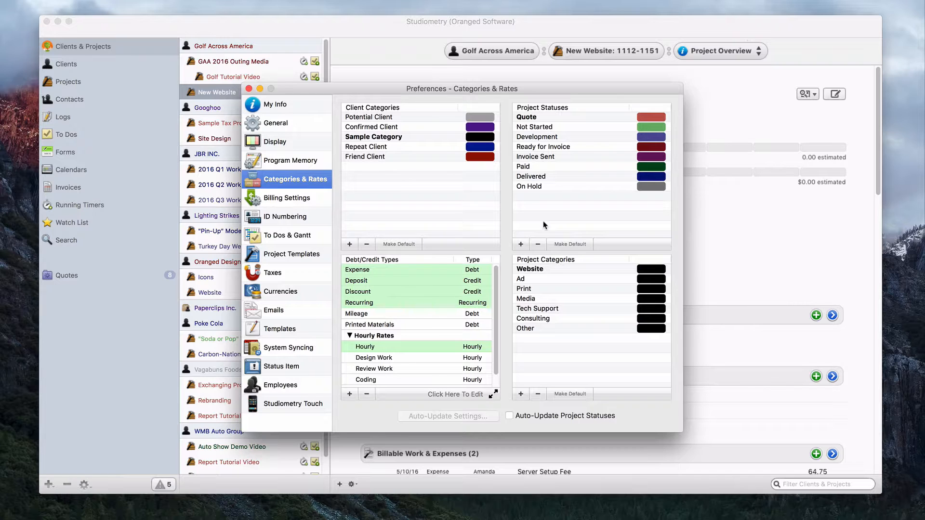
left_click(301, 254)
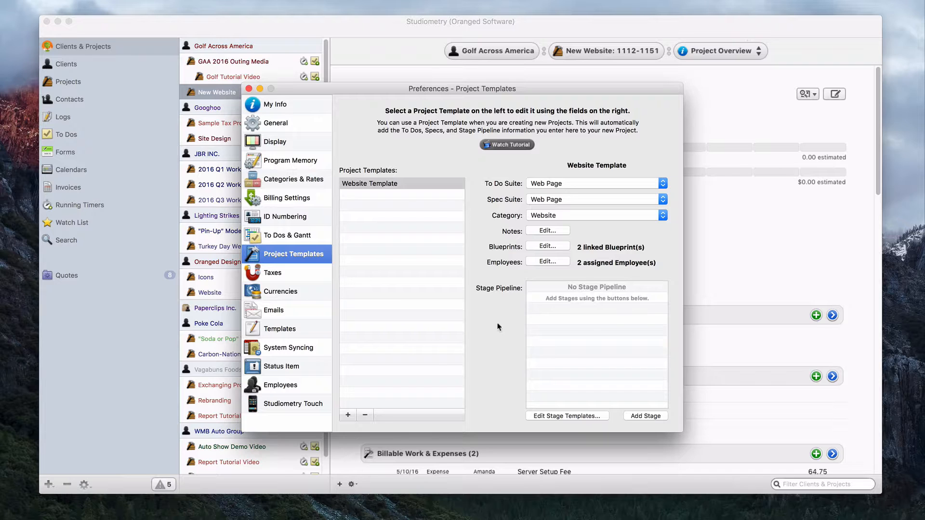
Open the stage template editor and add a new stage template named "Setup".
left_click(575, 415)
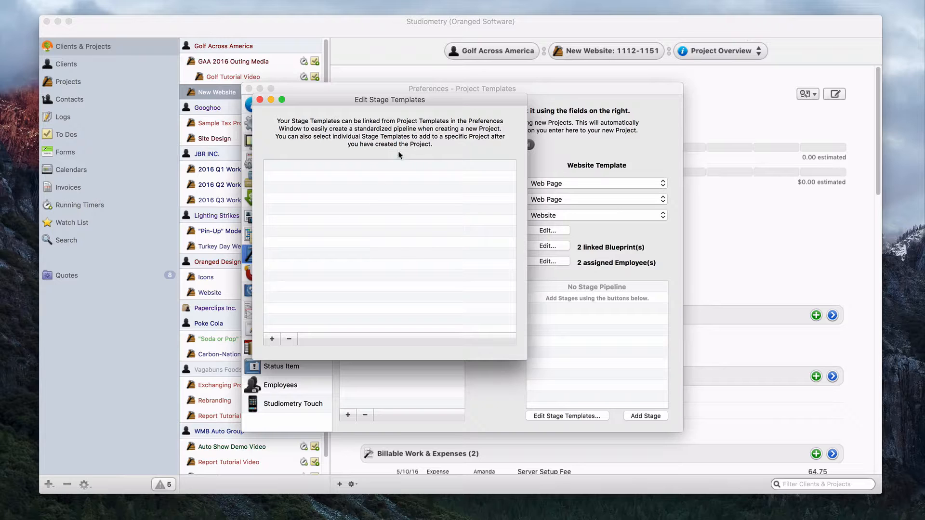
left_click_drag(419, 103, 274, 209)
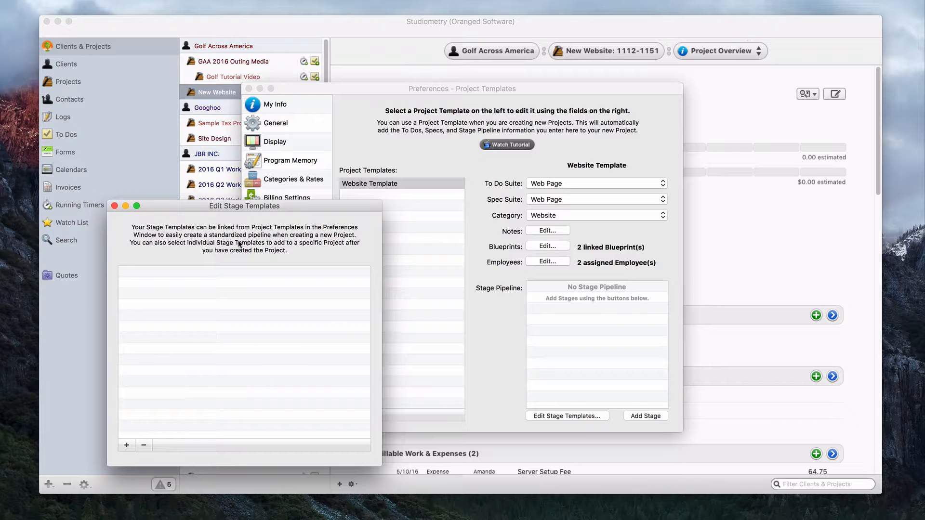
left_click_drag(266, 208, 490, 45)
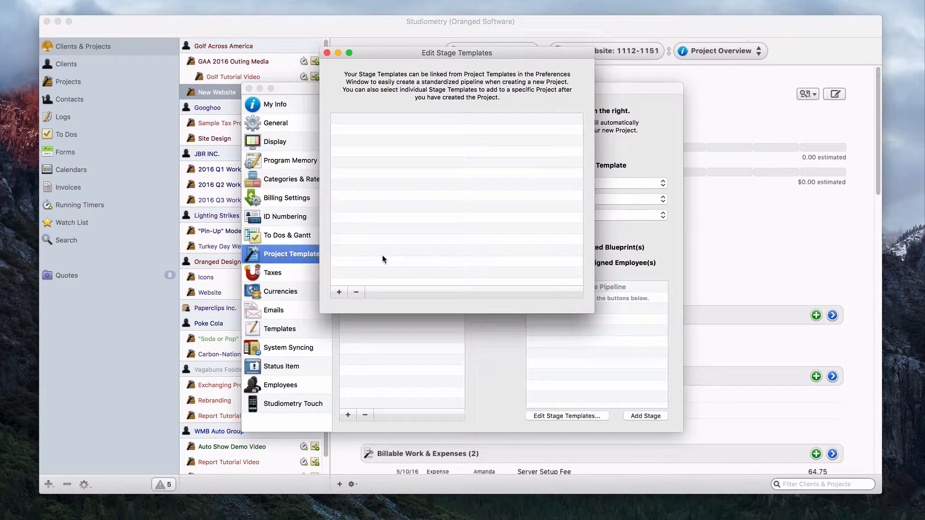
left_click(339, 292)
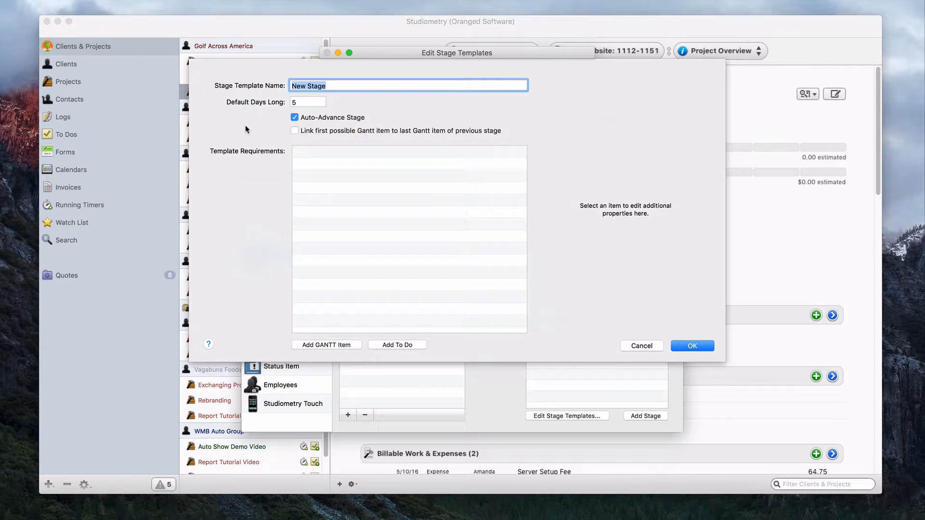
type("Setup")
key("Tab")
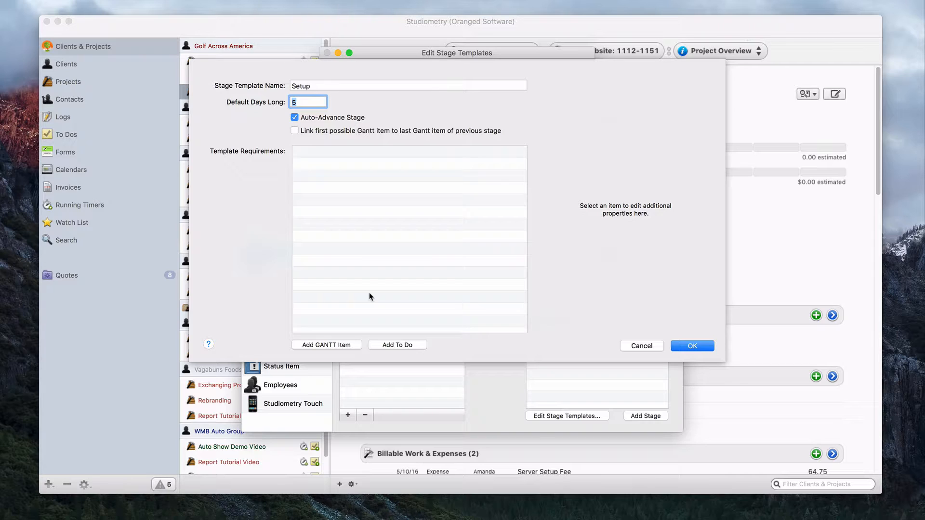
Add one GANTT item and two to dos to the Setup stage's template requirements.
left_click(327, 345)
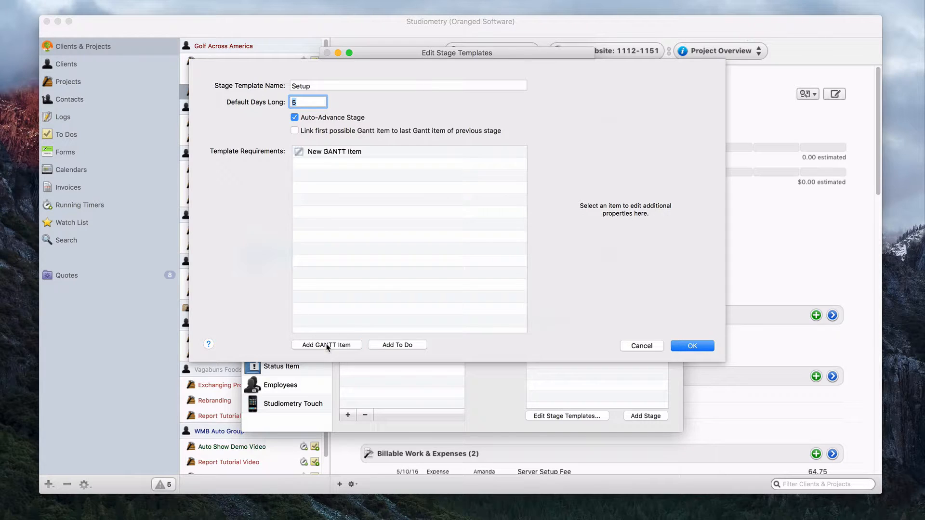
left_click(398, 345)
left_click(398, 345)
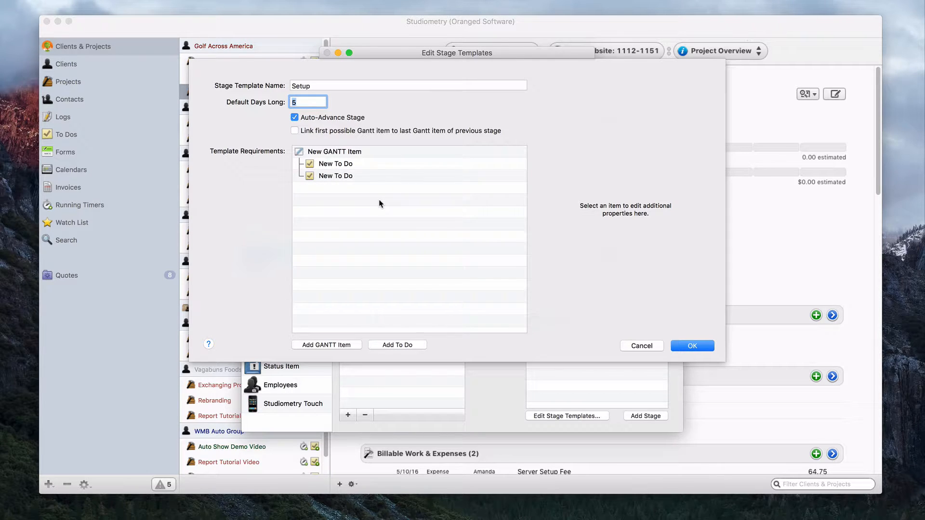
Rename the new GANTT item in the template requirements as "Setup Stage".
left_click(369, 151)
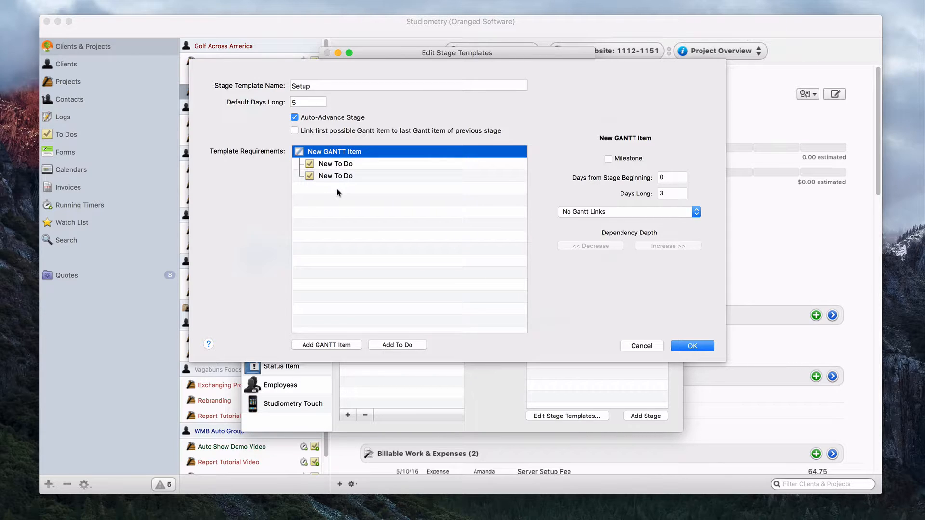
double_click(337, 151)
type("Setup Stage")
Rename the first to do under Setup Stage as "Get Billing Information" and the second as "Verify Brief".
left_click(338, 164)
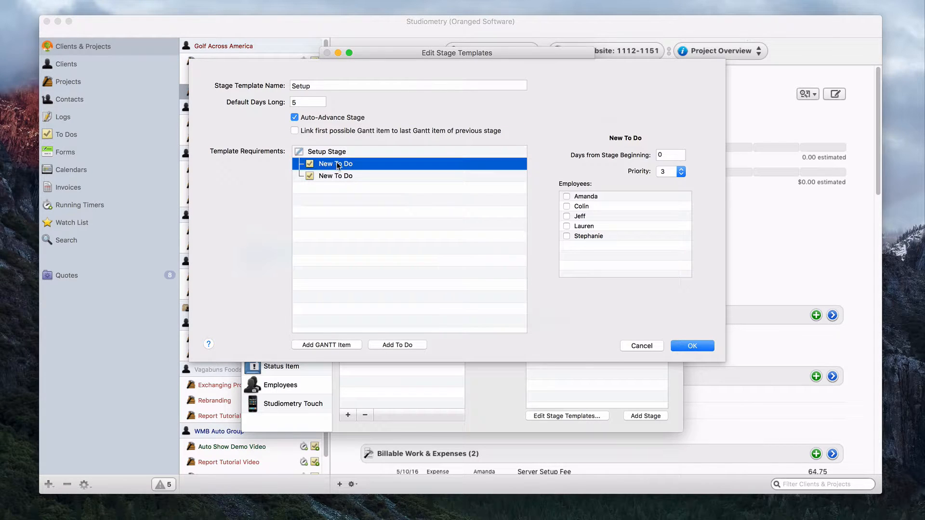
double_click(338, 164)
type("Get Billing Information")
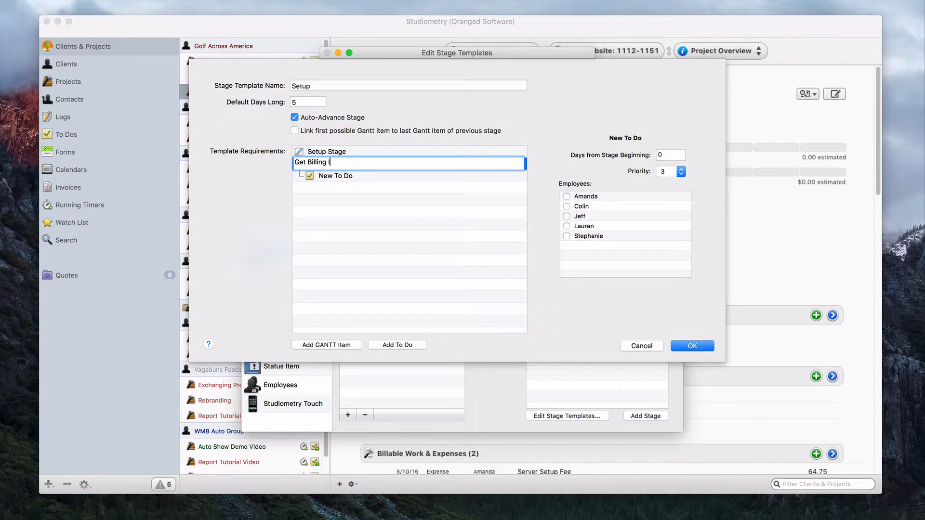
key("Return")
left_click(344, 176)
double_click(344, 177)
type("Verify Brief")
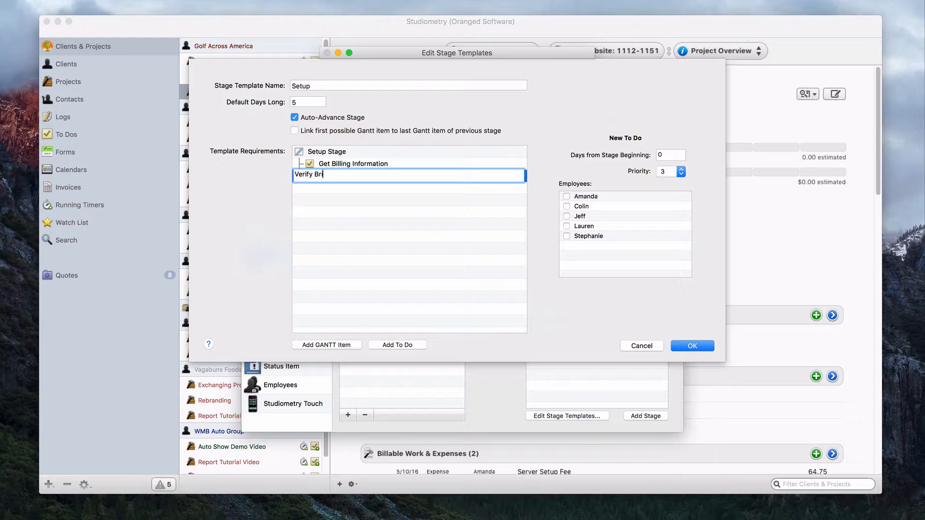
key("Return")
left_click(378, 198)
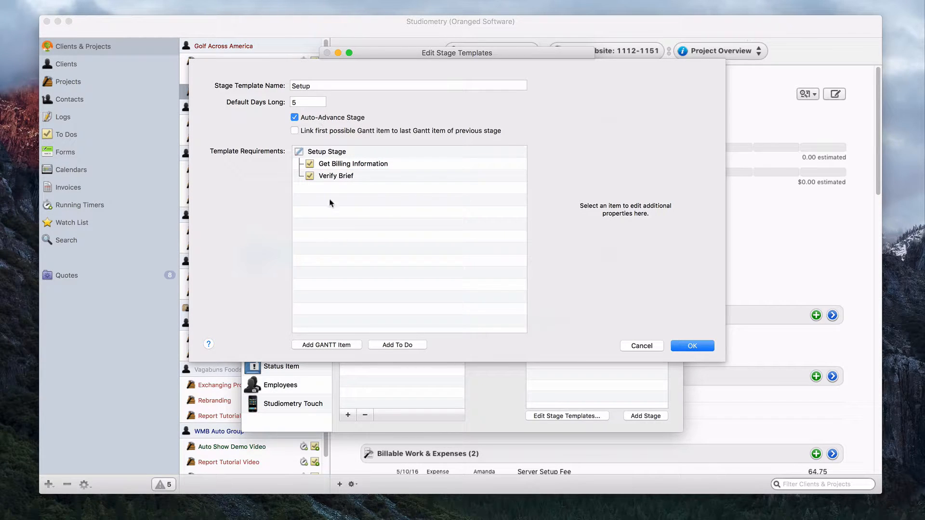
Examine the properties of the Setup Stage GANTT item and its two to dos, Get Billing Information and Verify Brief.
left_click(390, 164)
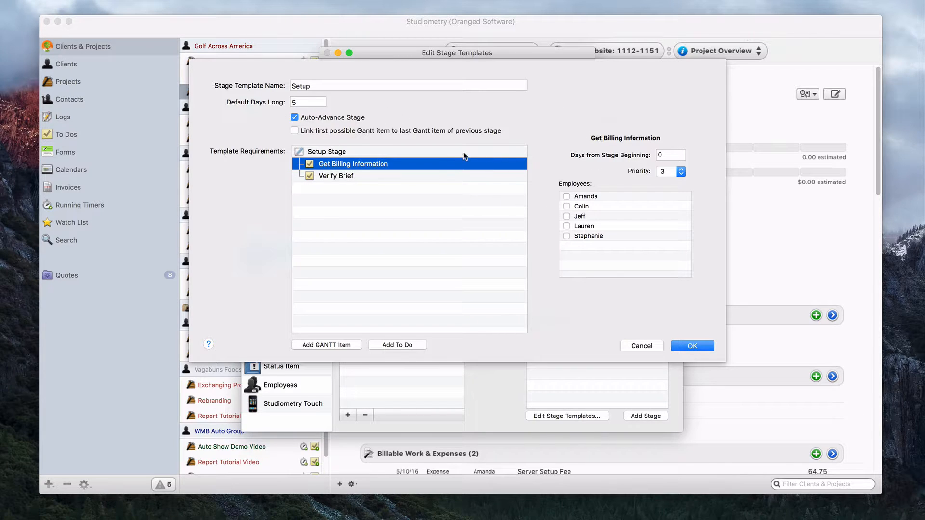
left_click(440, 178)
left_click(412, 152)
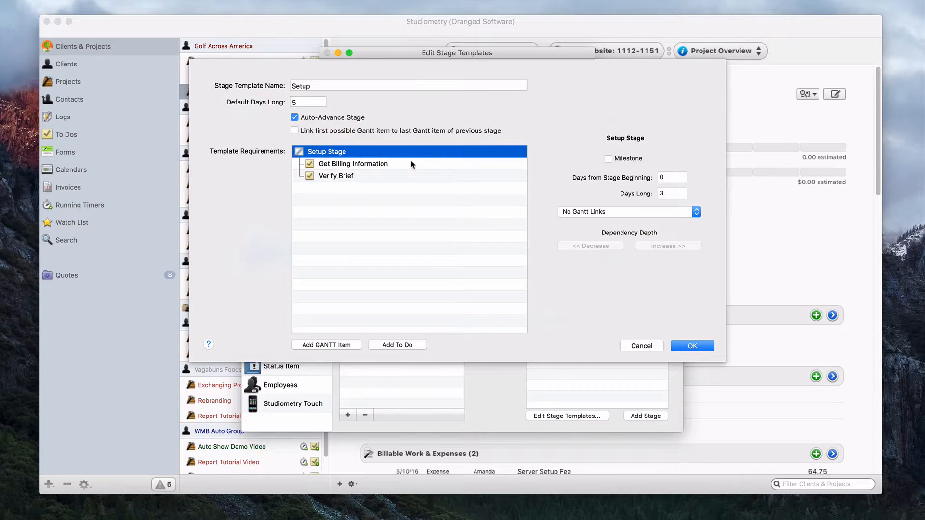
left_click(412, 163)
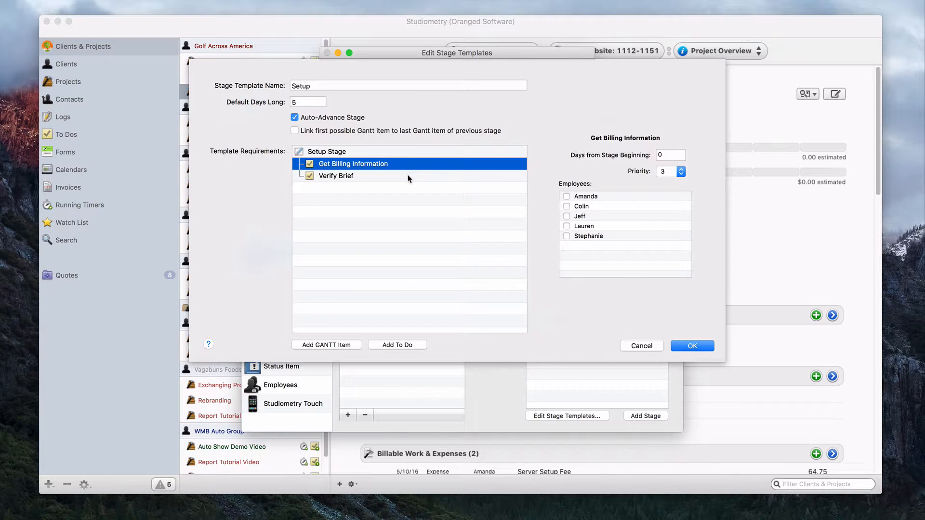
left_click(409, 178)
left_click(409, 166)
left_click(409, 174)
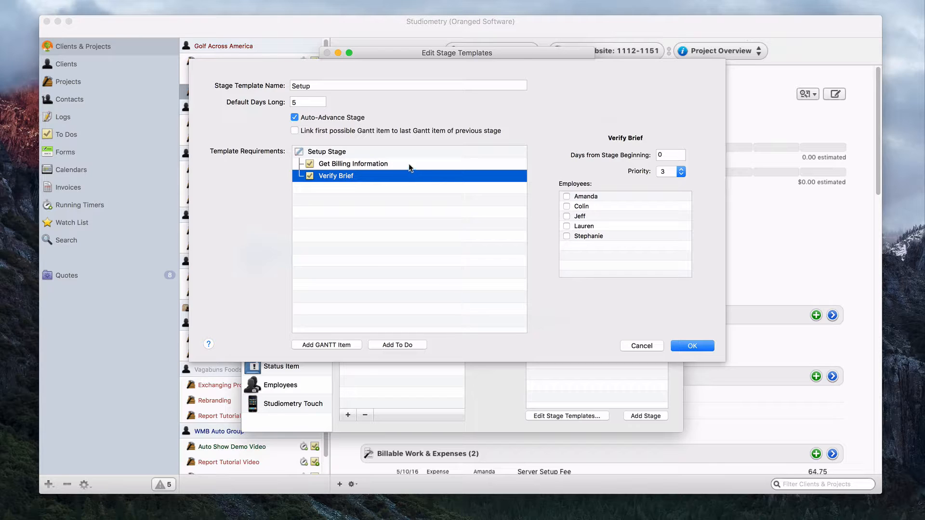
left_click(408, 164)
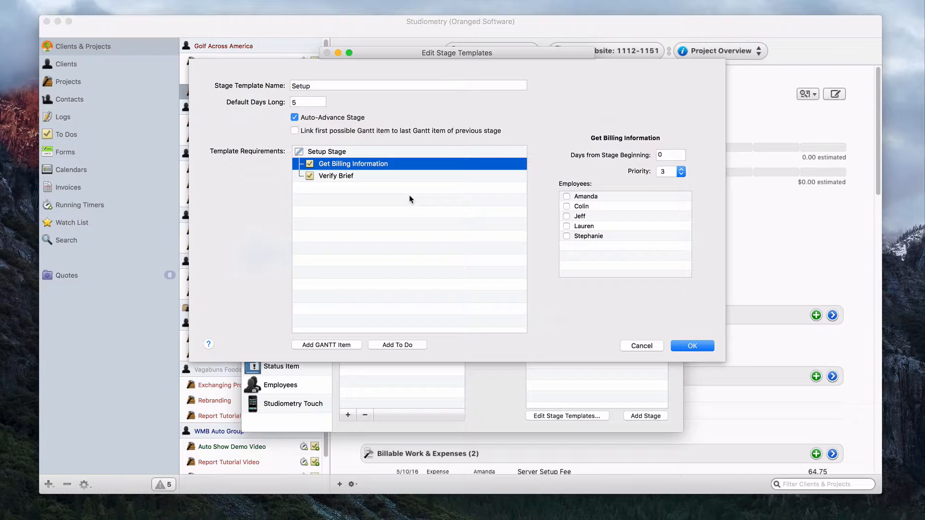
Inspect the Setup stage's default length and the Days from Stage Beginning setting of the Get Billing Information to do.
left_click(303, 103)
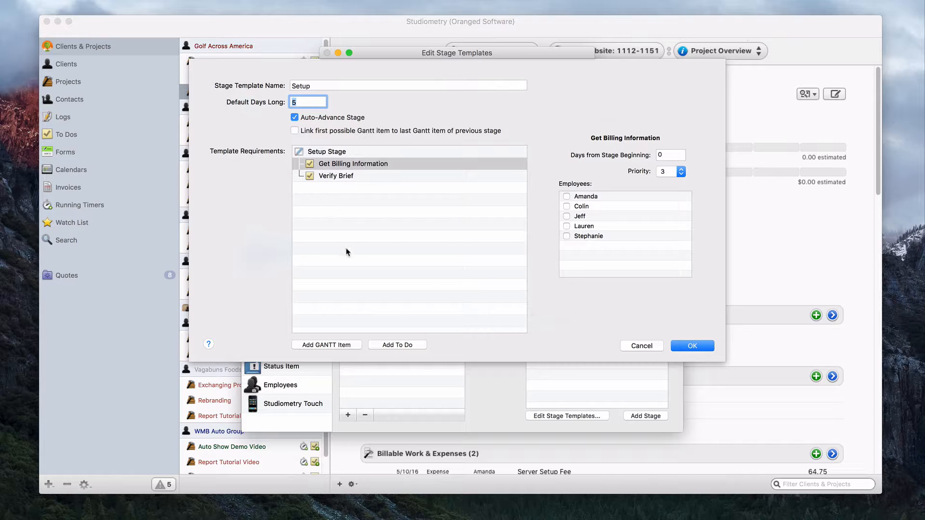
left_click(326, 176)
left_click(322, 165)
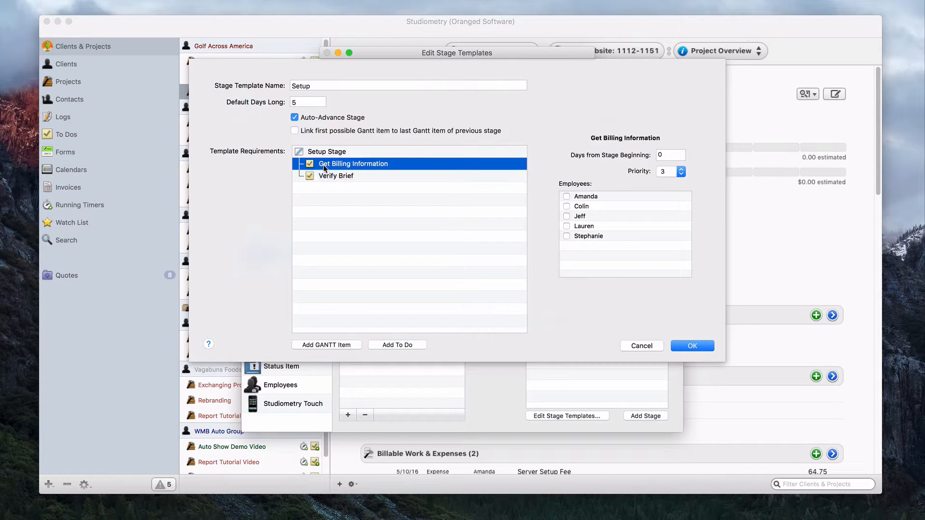
left_click(674, 157)
double_click(674, 156)
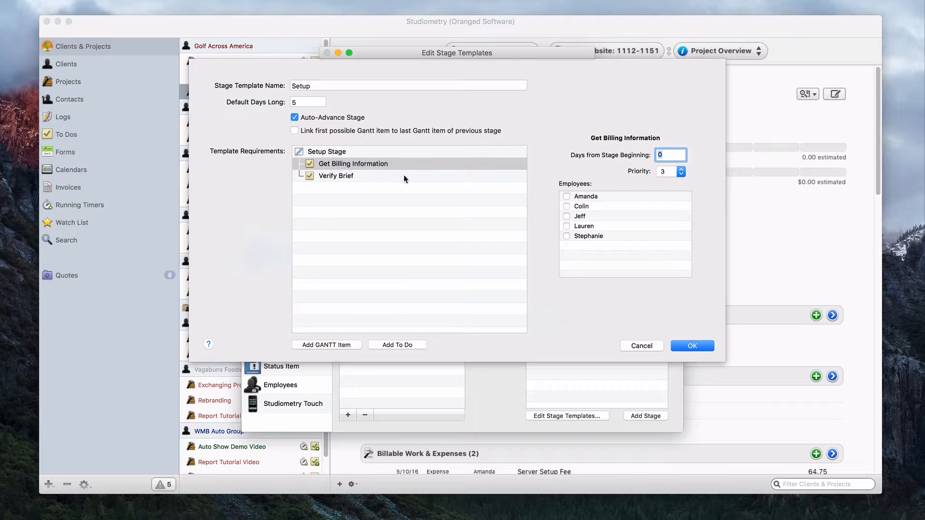
left_click(416, 176)
left_click(414, 164)
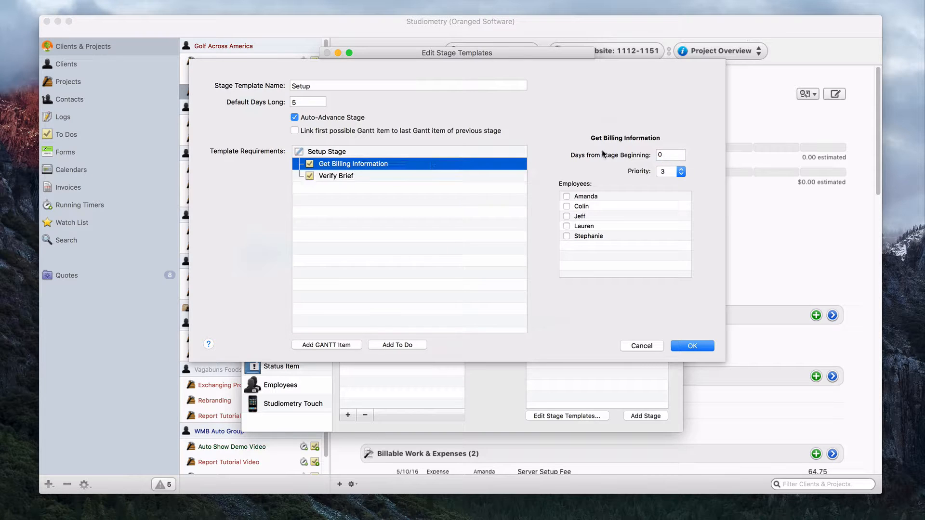
double_click(658, 155)
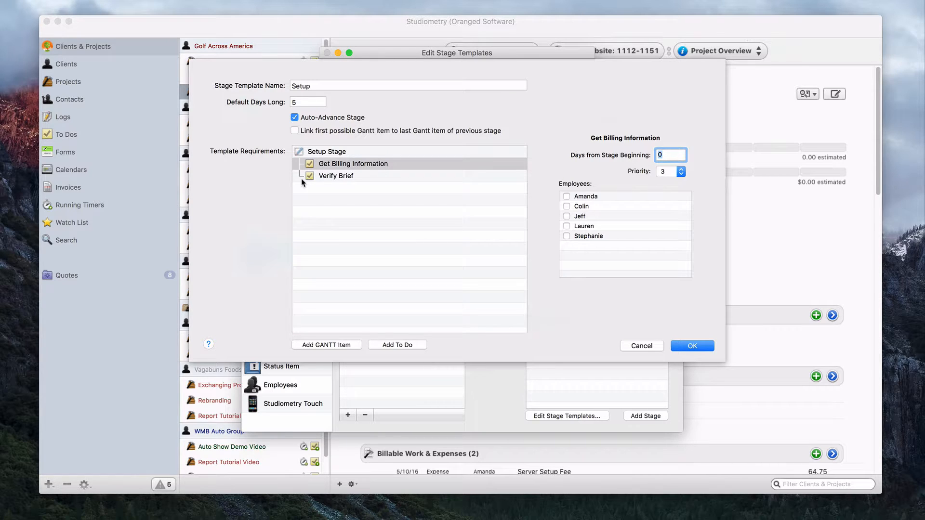
Compare the Setup stage template's default length with the properties of its GANTT item and two nested to dos.
left_click(388, 153)
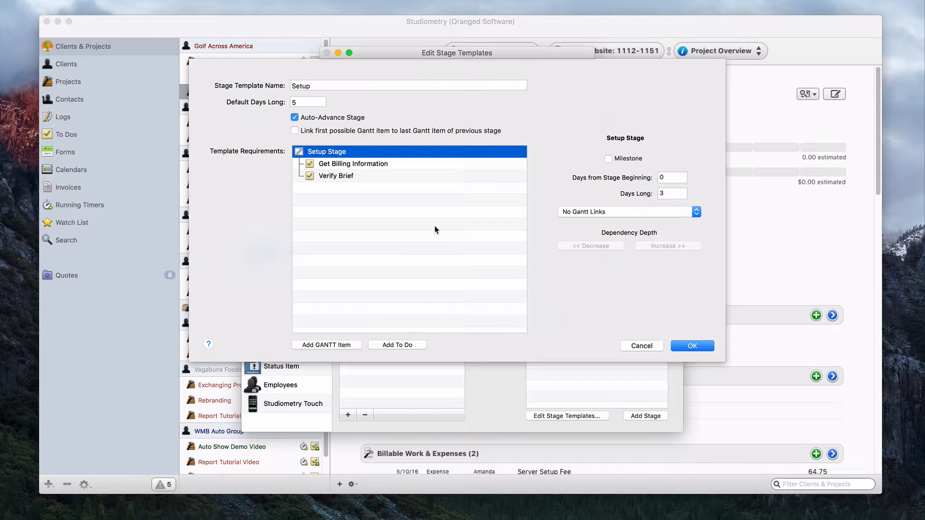
left_click(386, 225)
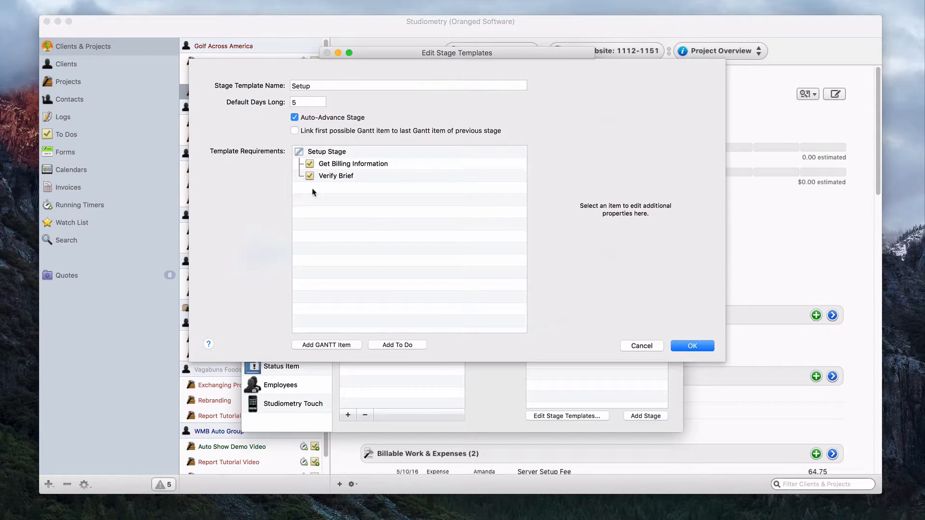
left_click(374, 152)
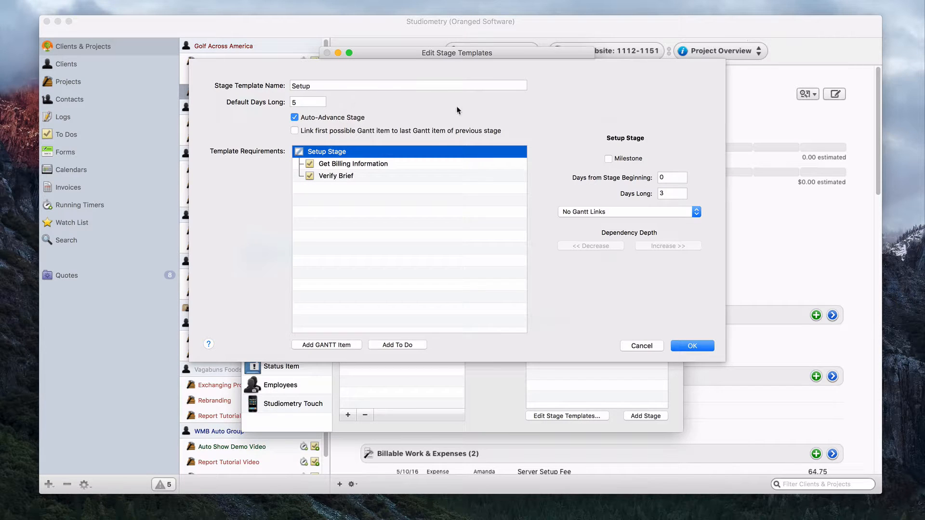
left_click(290, 102)
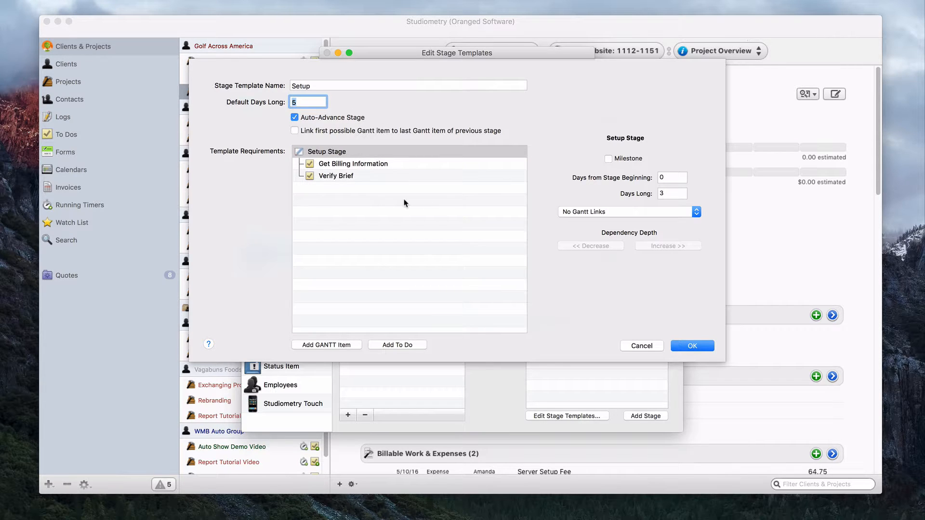
left_click(397, 166)
left_click(397, 175)
left_click(405, 164)
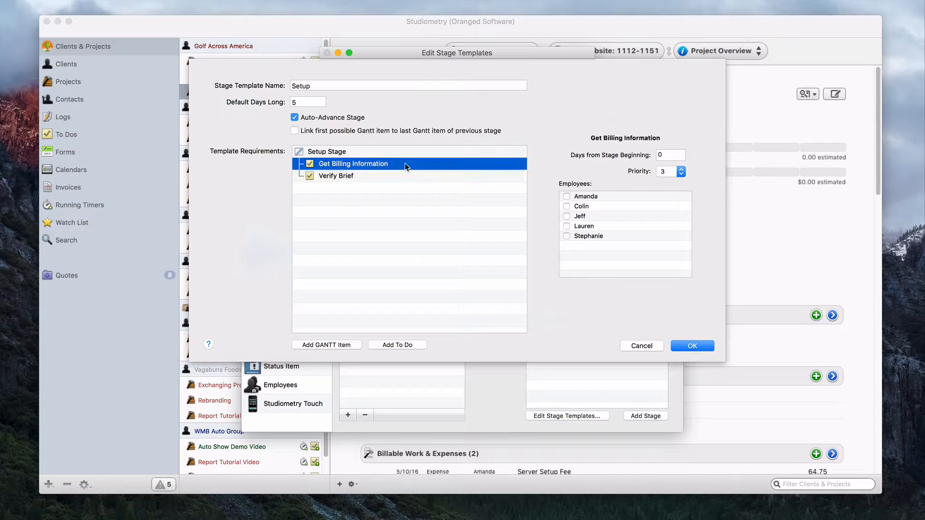
left_click(401, 153)
left_click(404, 167)
left_click(404, 173)
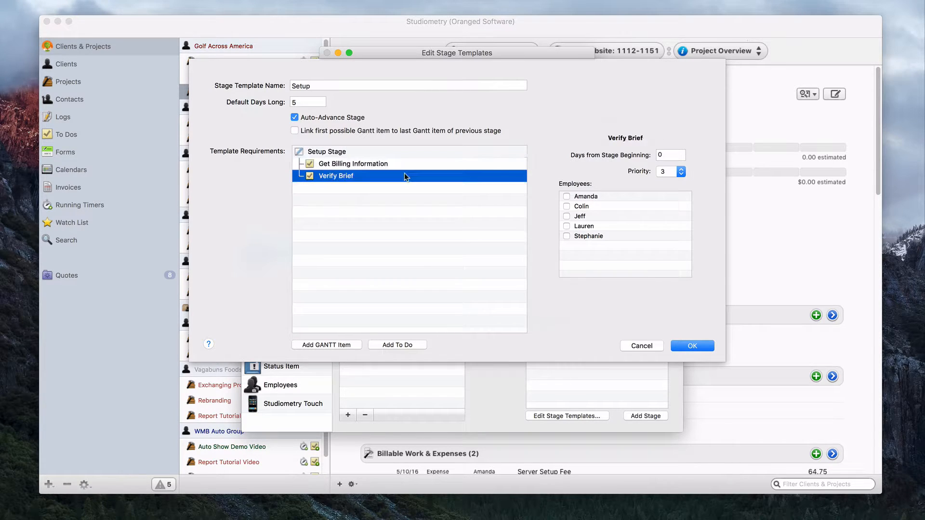
Set the Setup Stage GANTT item's length to 5 days and review its available Gantt link options.
left_click(397, 151)
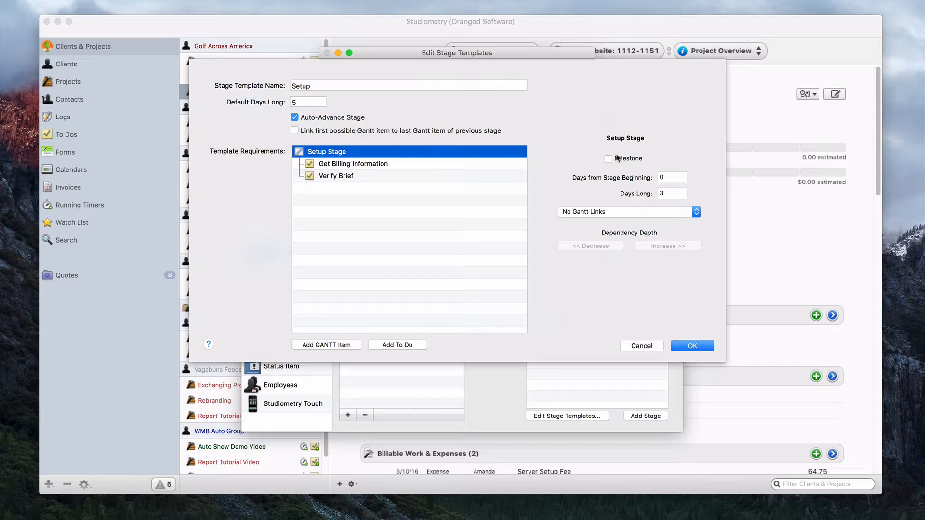
left_click(670, 194)
key("Return")
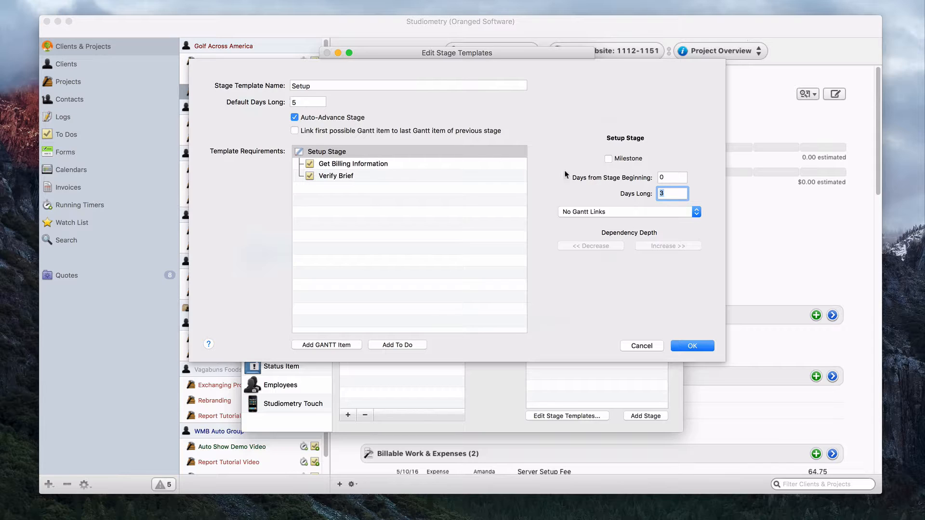
type("5")
left_click(606, 209)
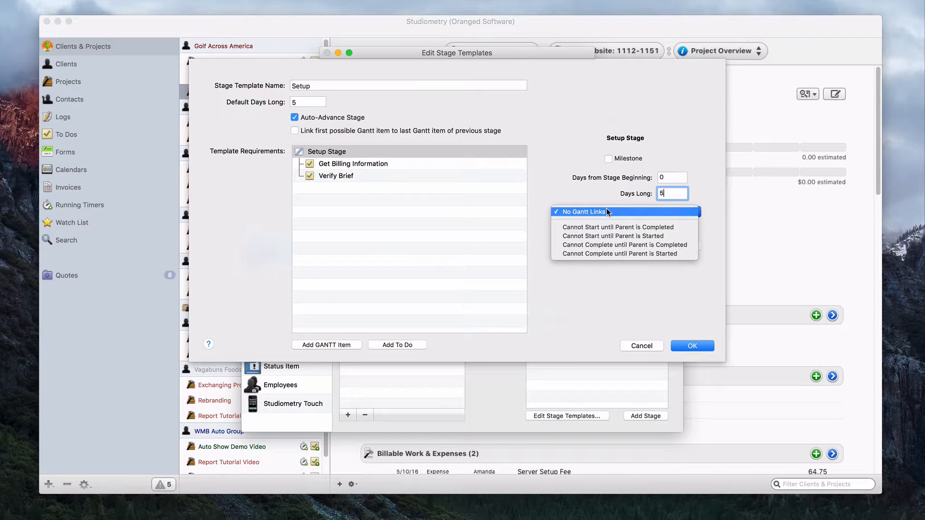
left_click(641, 279)
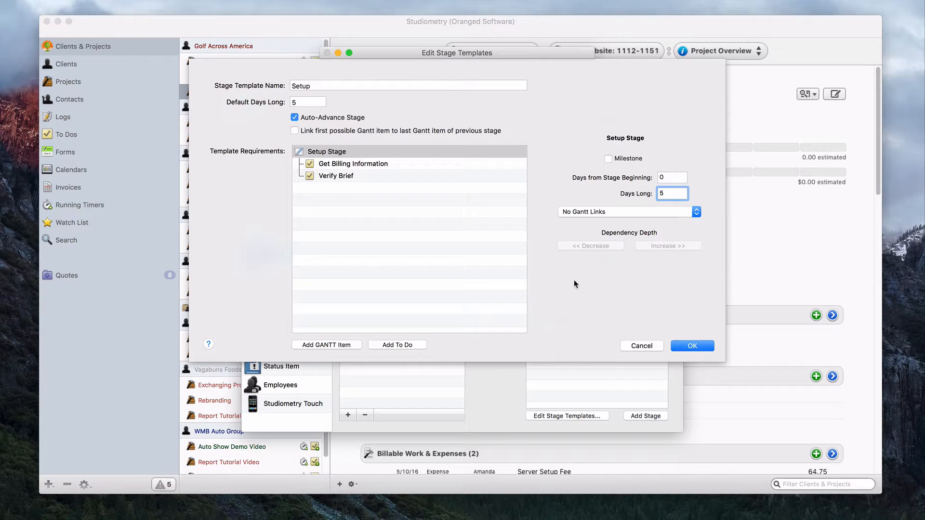
Check the priority setting of the Get Billing Information to do and save the Setup stage template.
left_click(432, 165)
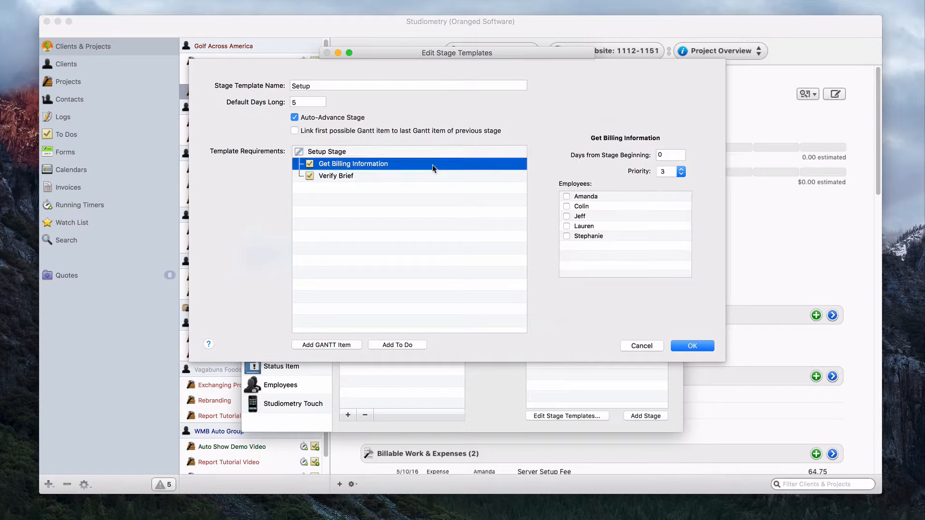
left_click(676, 173)
left_click(675, 174)
left_click(429, 221)
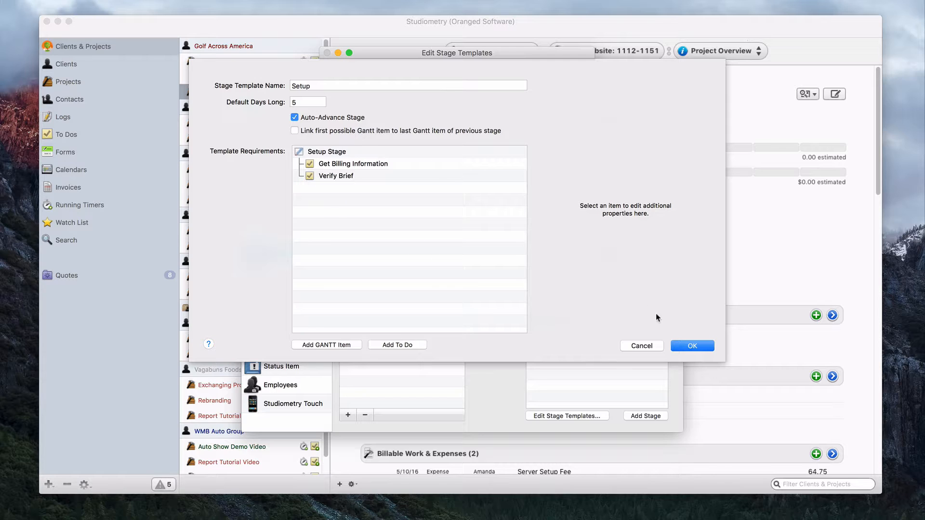
left_click(691, 345)
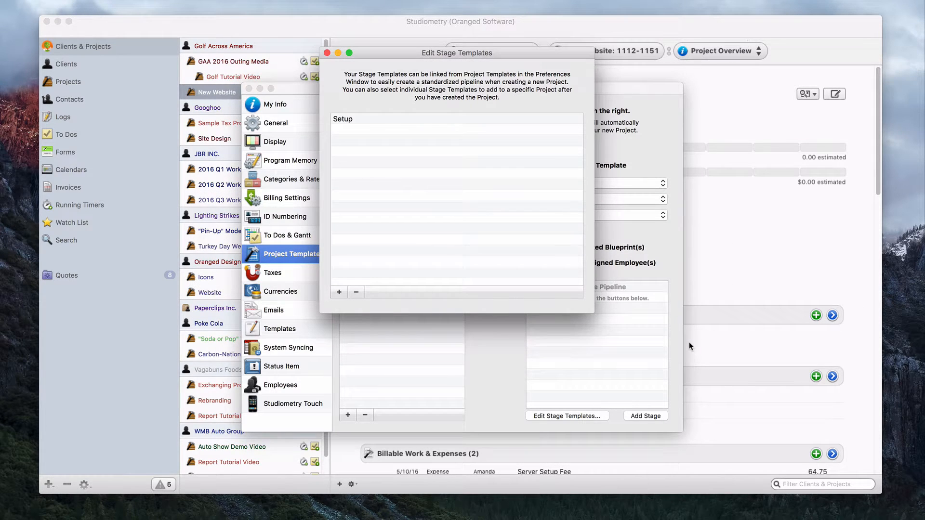
Create a new stage template named "Development" with a default length of 10 days.
left_click(423, 121)
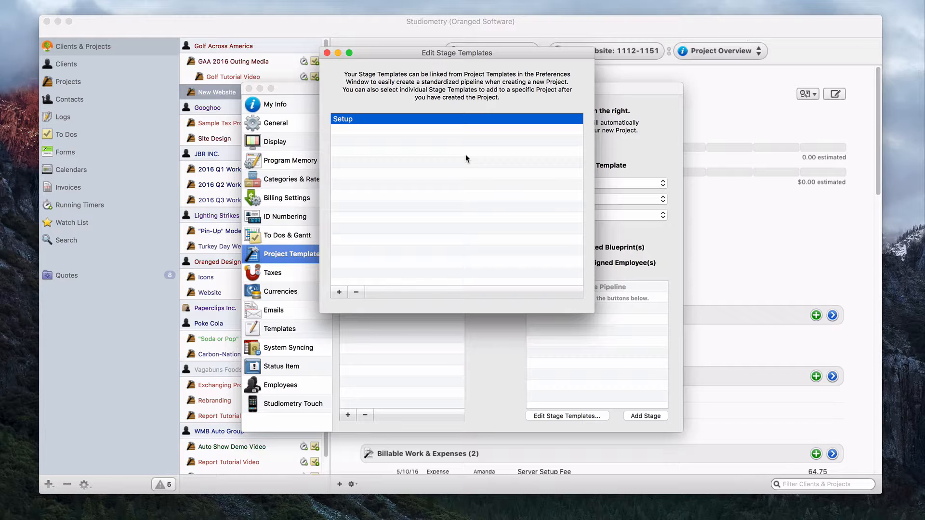
left_click(340, 292)
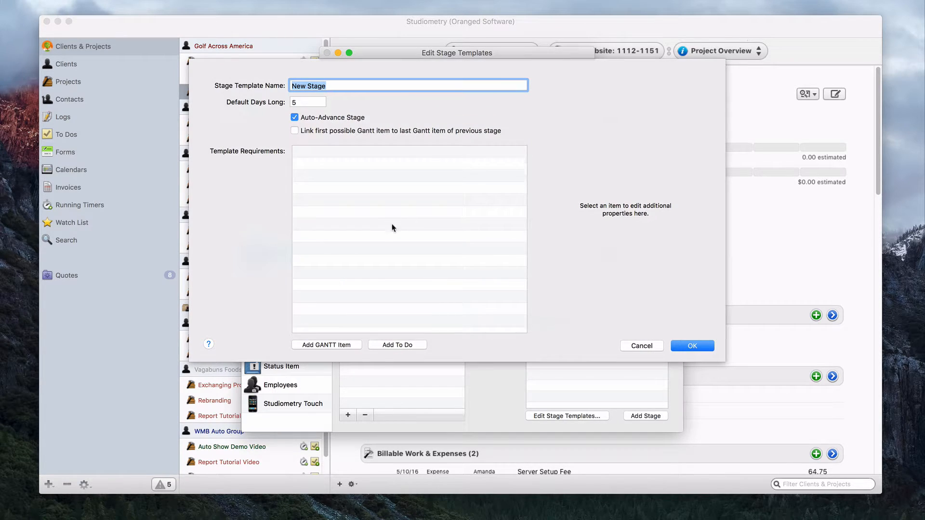
type("Development")
key("Tab")
type("10")
Add a GANTT item named "Development" to the template requirements with three to dos nested under it.
left_click(326, 345)
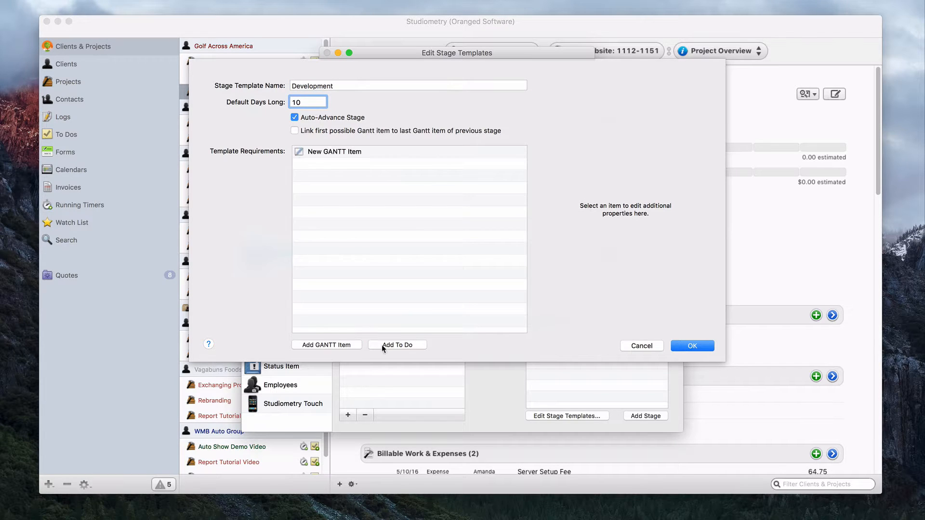
left_click(398, 345)
double_click(334, 152)
type("Development")
double_click(397, 345)
Rename the three to dos under the Development GANTT item as "Design", "Coding" and "Testing".
double_click(340, 164)
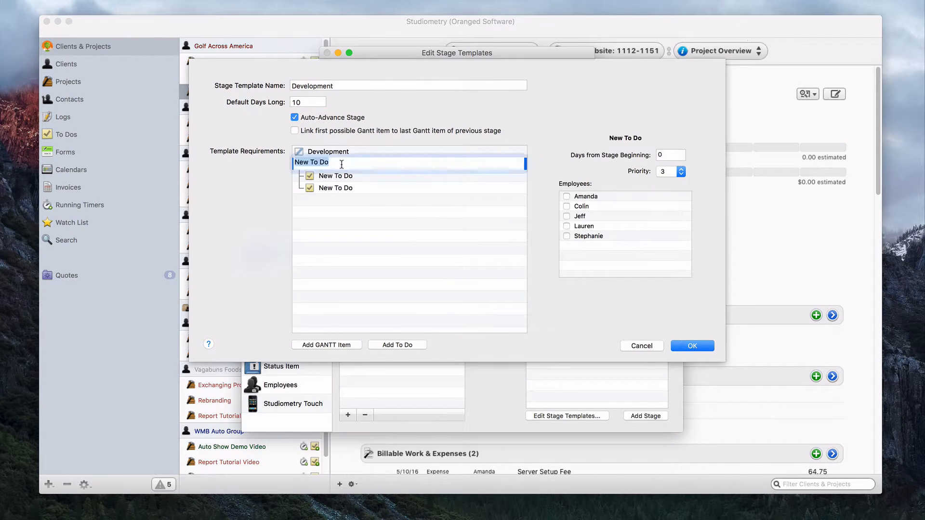
type("Design")
double_click(336, 176)
type("Coding")
double_click(342, 188)
type("Testing")
left_click(377, 219)
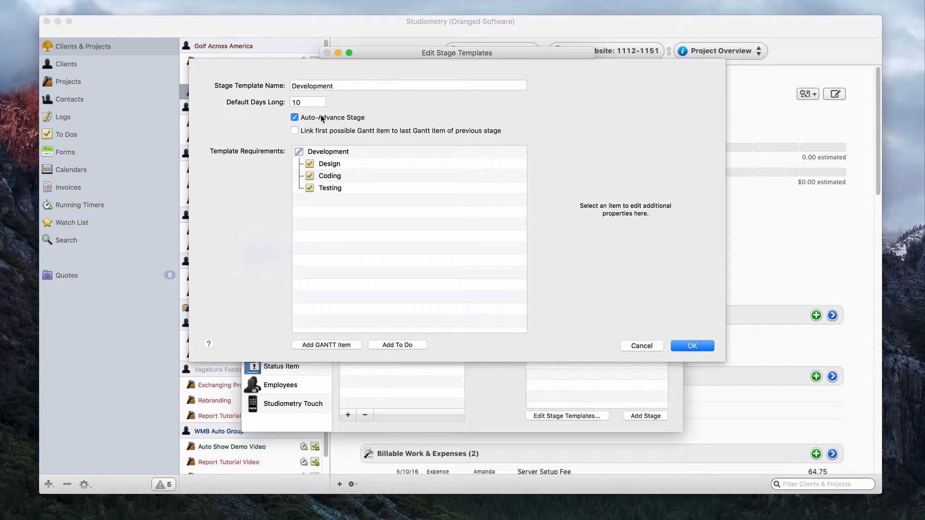
Examine the properties of the Development GANTT item and its Design, Coding and Testing to dos.
left_click(374, 151)
left_click(401, 165)
left_click(397, 175)
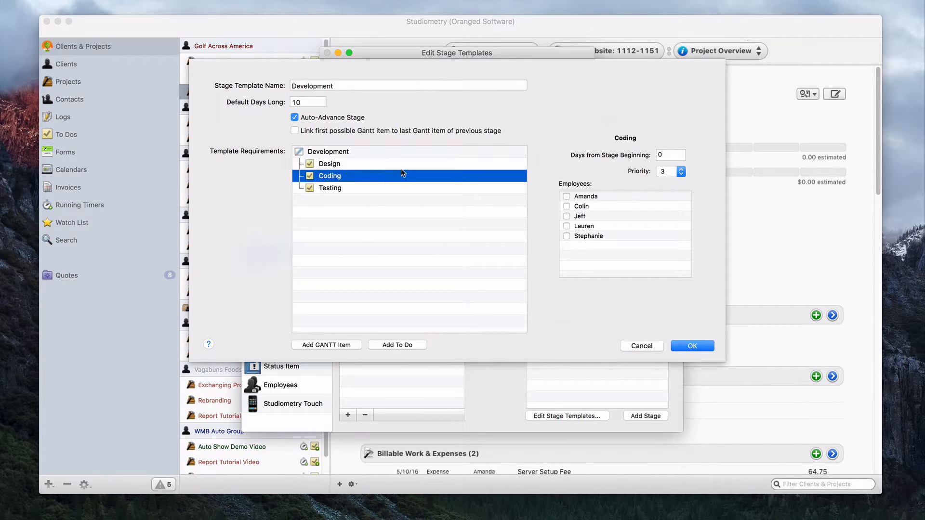
left_click(394, 229)
left_click(370, 164)
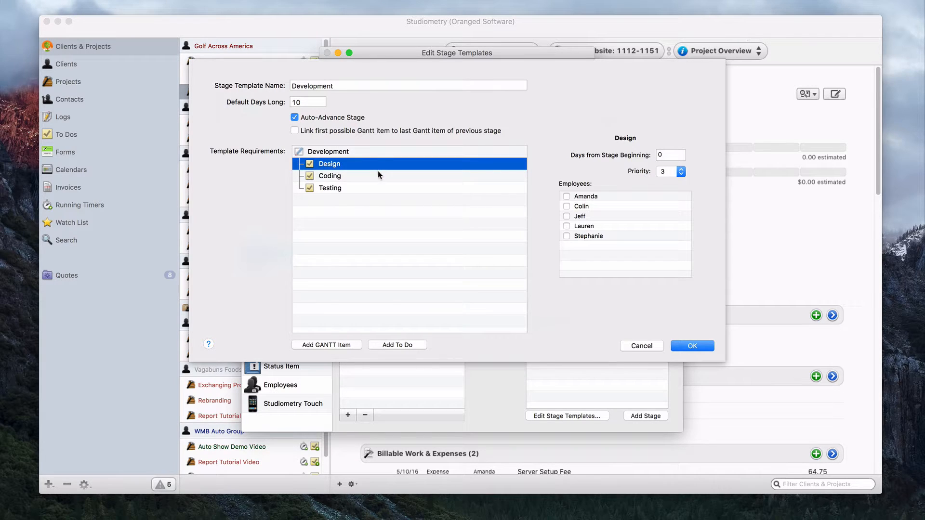
left_click(377, 176)
left_click(377, 188)
left_click(377, 219)
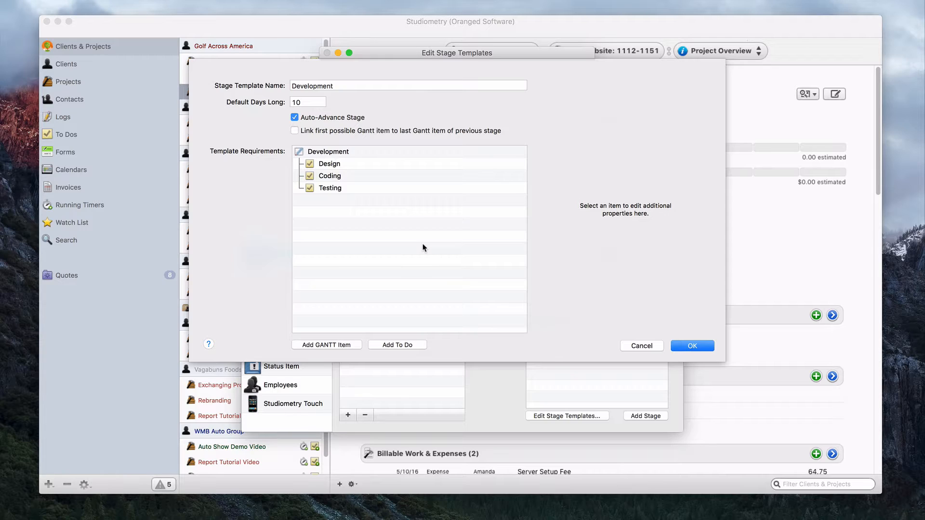
Try toggling Auto-Advance Stage and the option linking the first possible Gantt item to the previous stage's last one, restoring both settings.
left_click(335, 118)
left_click(335, 117)
left_click(334, 117)
left_click(334, 117)
left_click(330, 120)
left_click(330, 120)
left_click(477, 131)
left_click(477, 131)
Review the Development GANTT item and the Testing to do, and save the Development stage template.
left_click(377, 152)
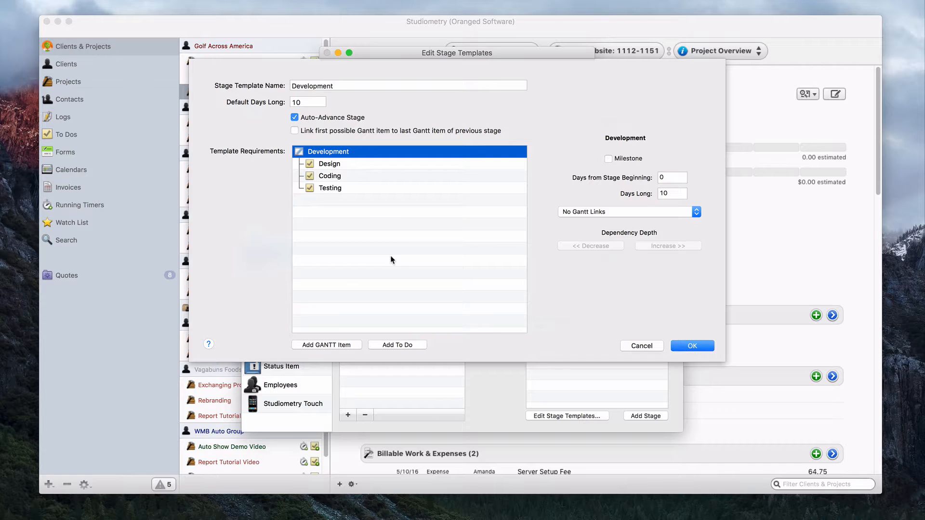
left_click(343, 190)
left_click(352, 216)
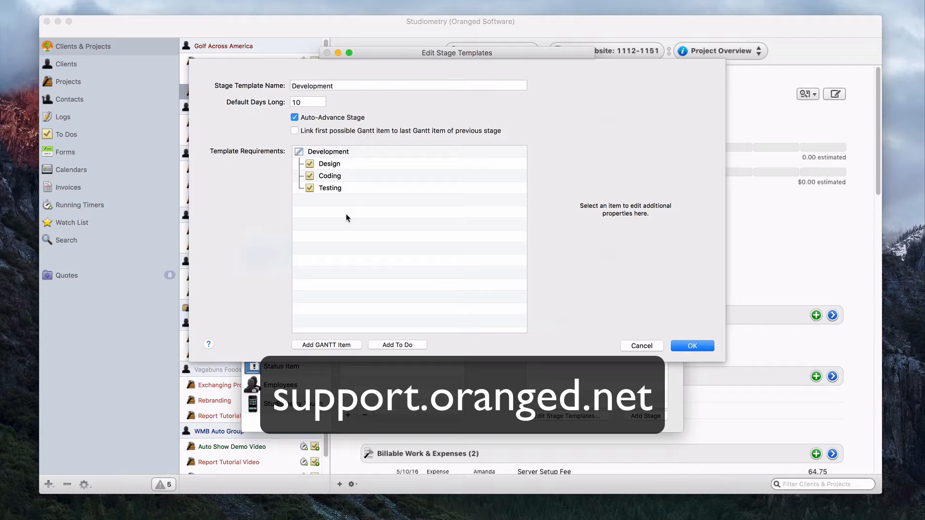
left_click(695, 345)
left_click(394, 176)
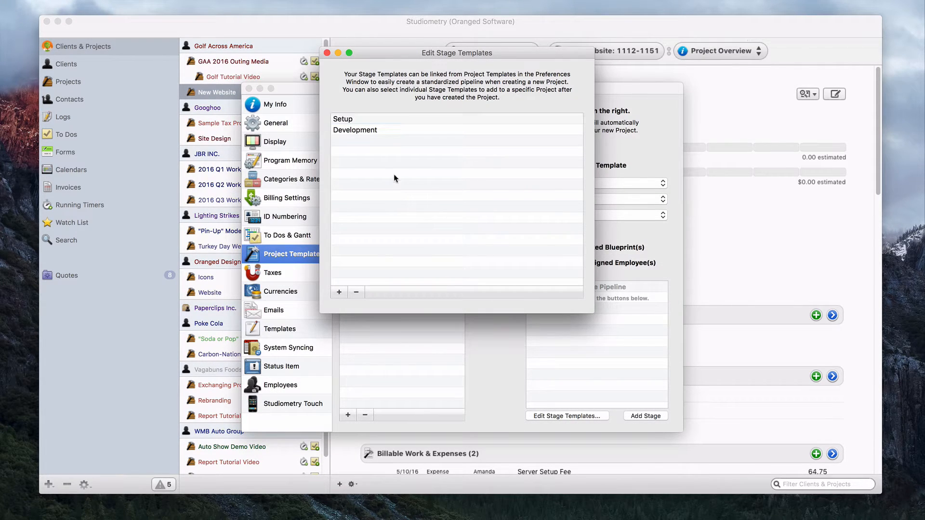
Create and save a stage template named "Completed" with a default length of 1 day, and close the stage template editor.
left_click(337, 292)
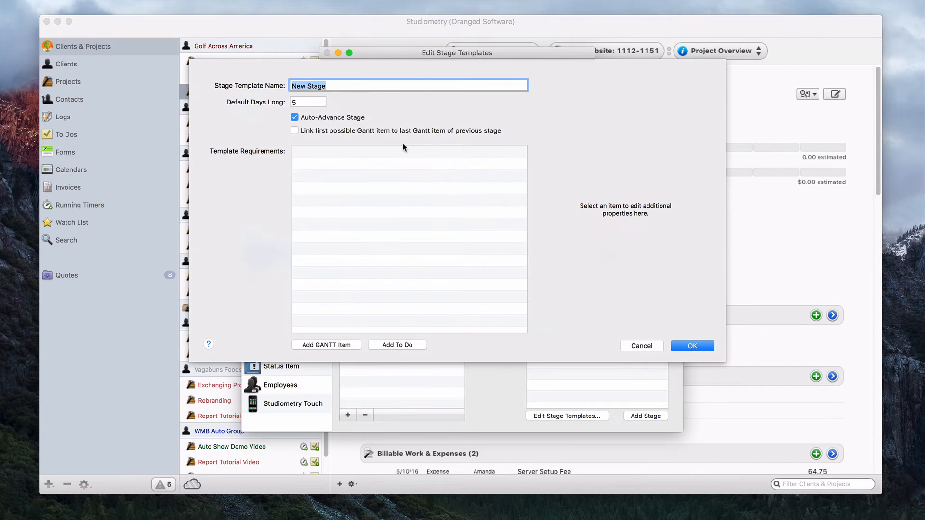
type("Completed")
key("Tab")
type("1")
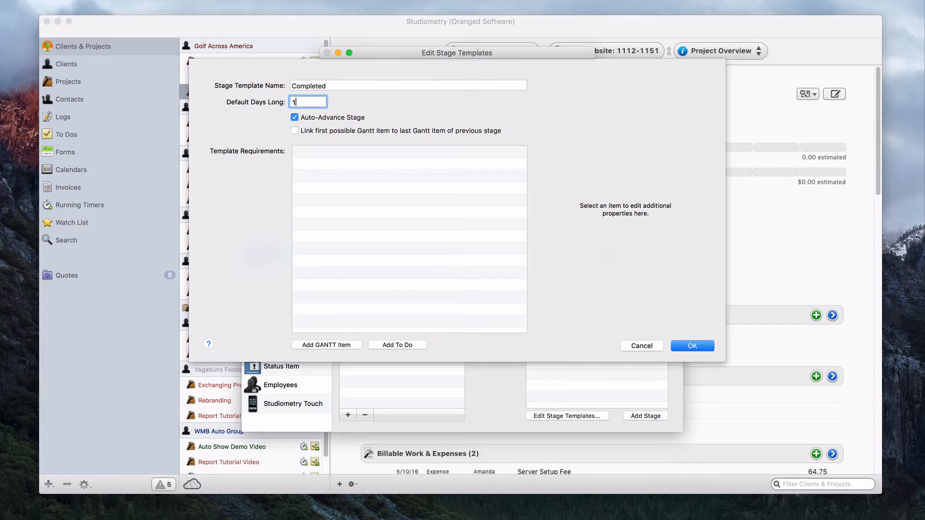
left_click(387, 195)
left_click(682, 345)
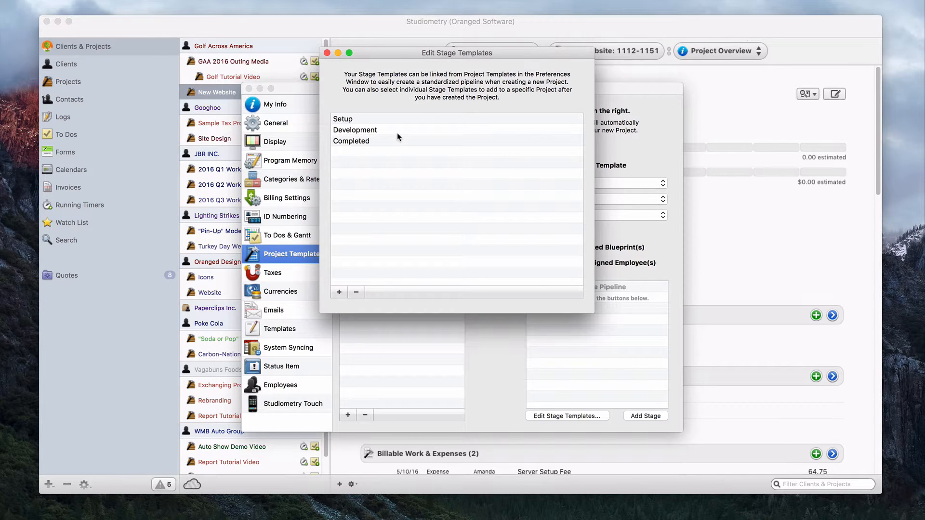
left_click(327, 53)
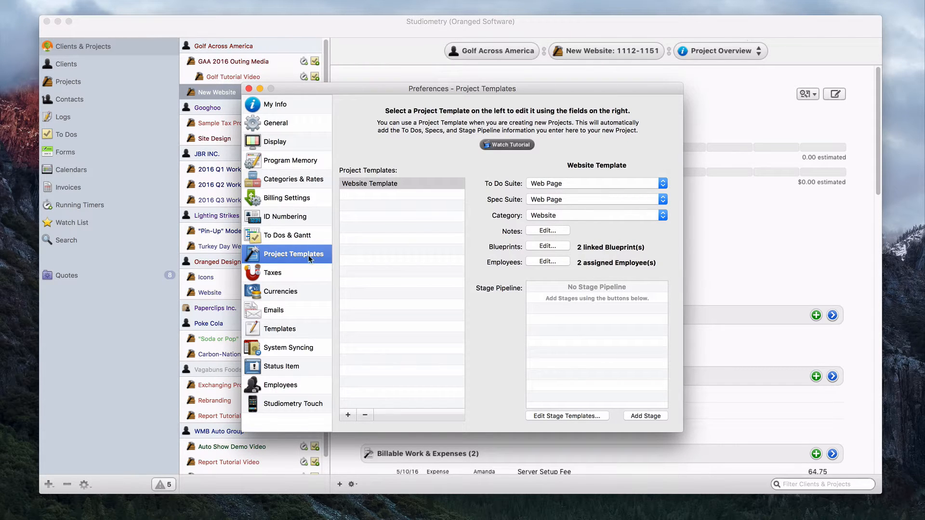
Add the Setup, Development and Completed stages, in that order, to the Website Template's stage pipeline.
left_click(419, 273)
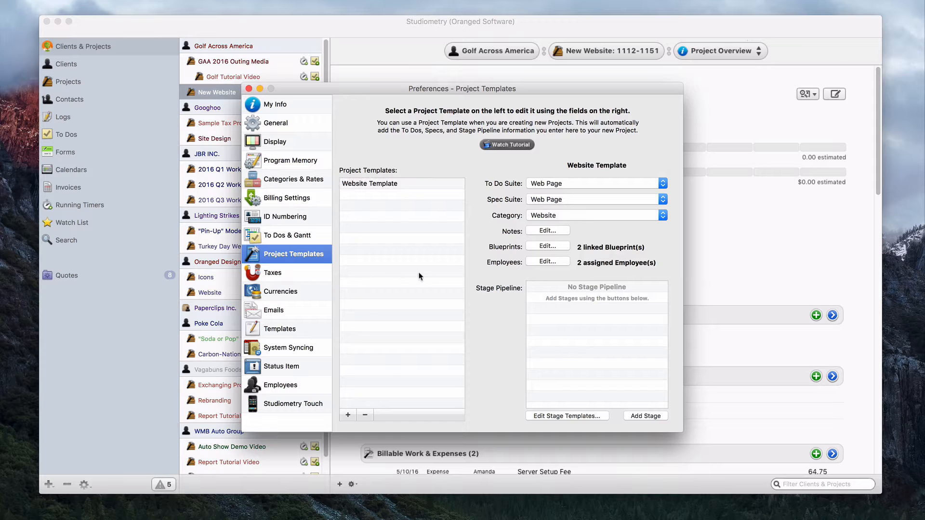
left_click(423, 183)
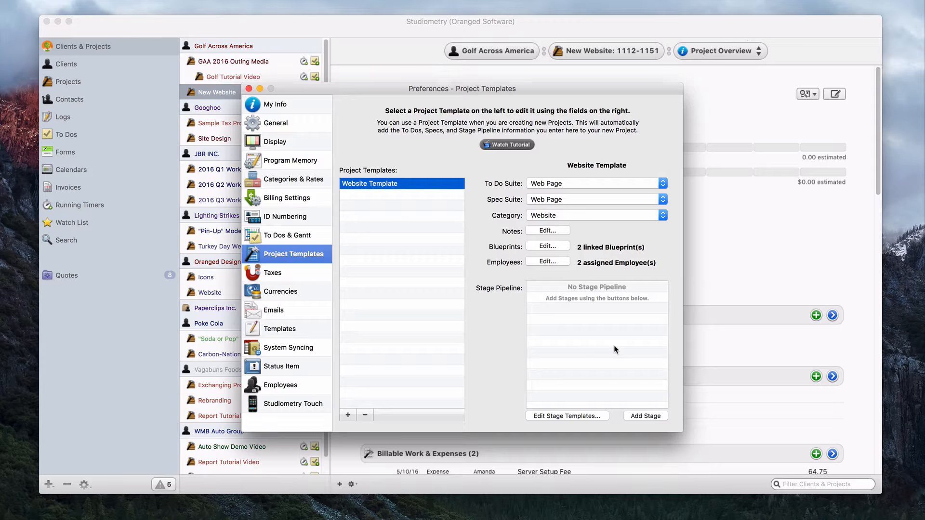
left_click(662, 417)
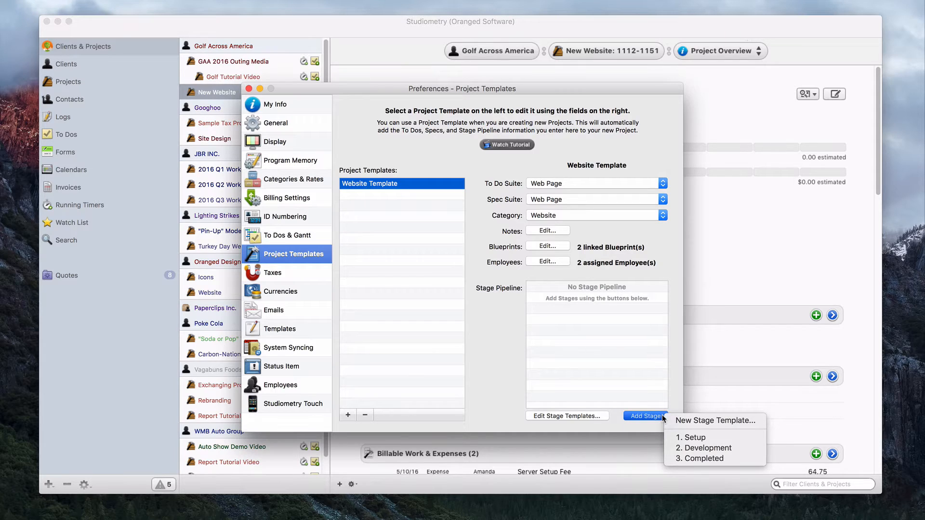
left_click(749, 438)
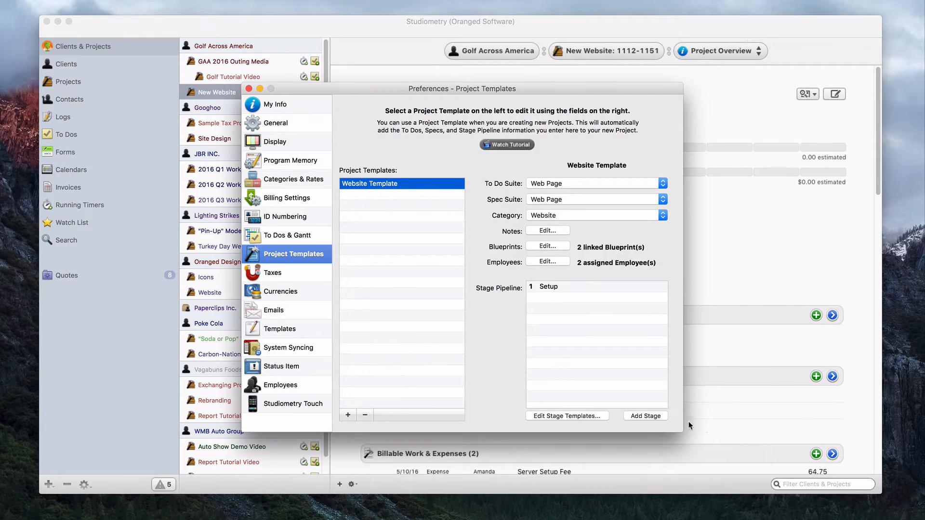
left_click(662, 417)
left_click(729, 449)
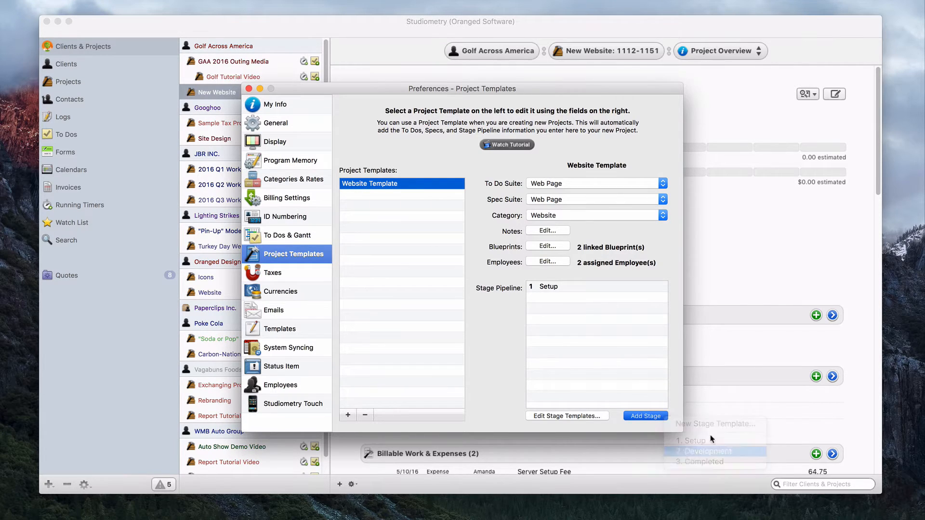
left_click(662, 418)
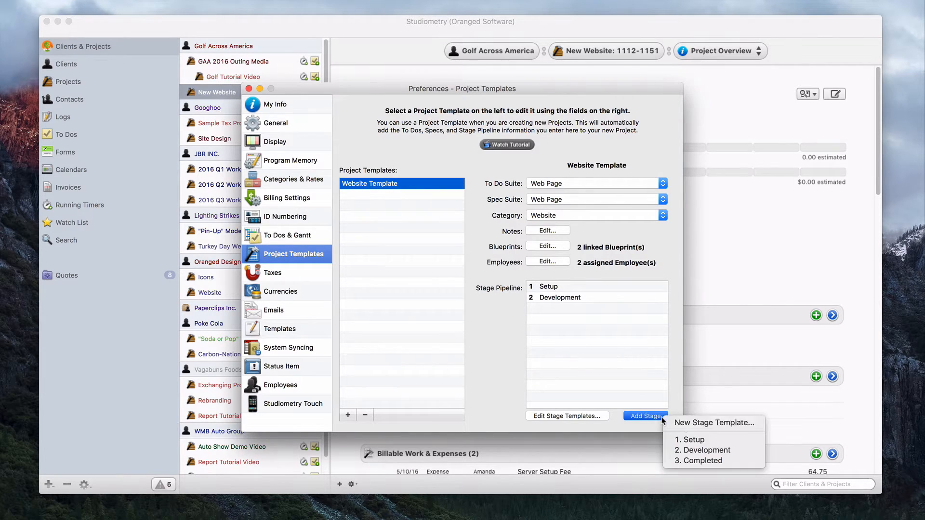
left_click(713, 458)
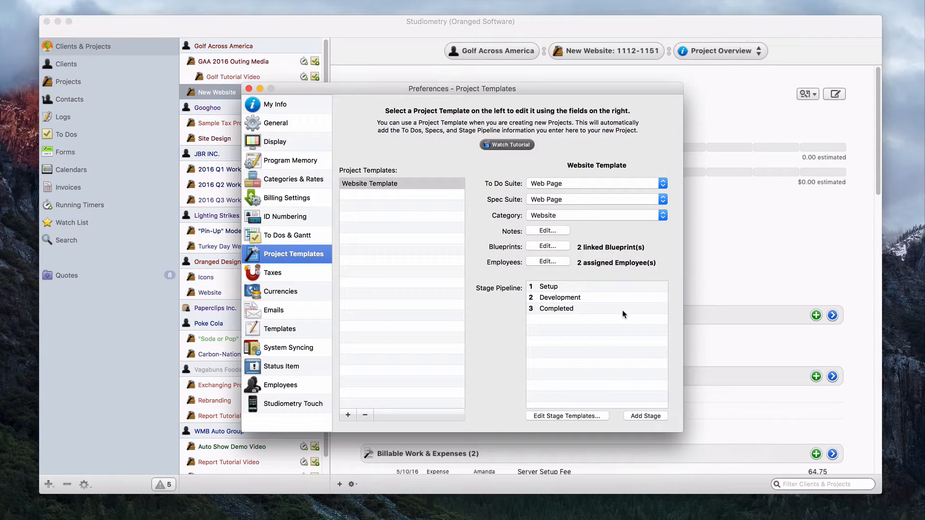
Close the preferences and create a project named "Newest Website" for Golf Across America from the Website Template.
left_click_drag(623, 314, 584, 319)
left_click(249, 88)
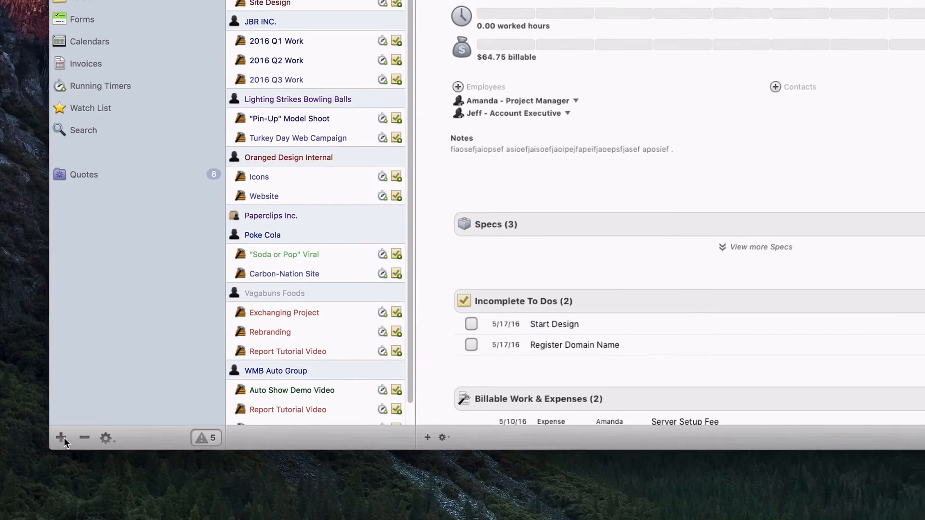
left_click(62, 438)
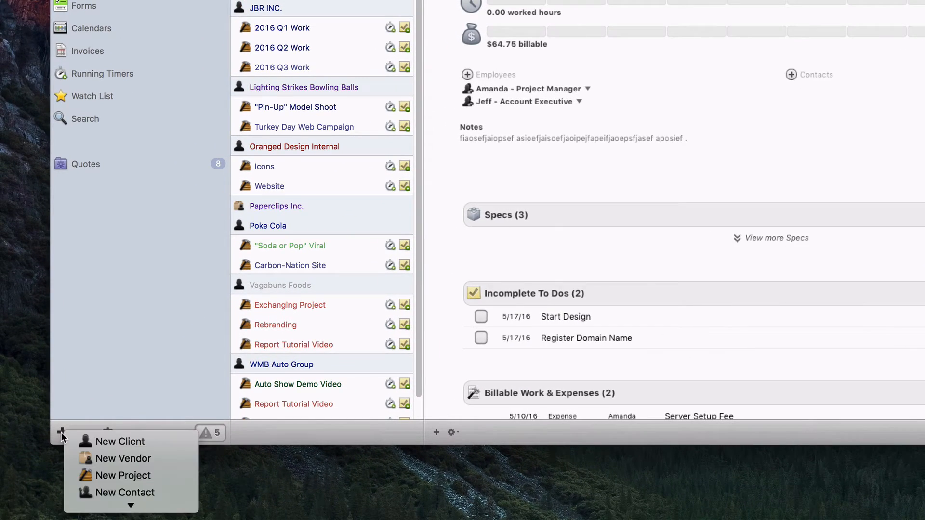
left_click(123, 476)
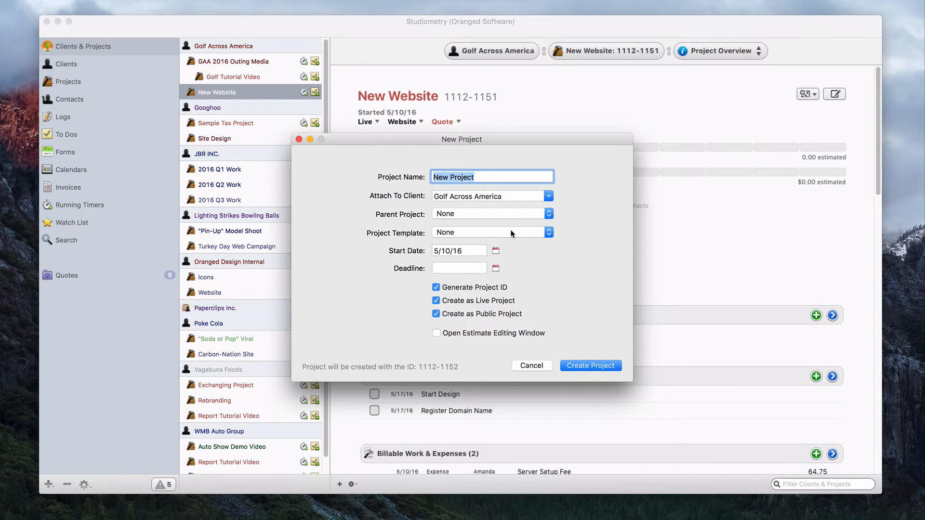
left_click(518, 229)
left_click(527, 252)
type("Newest W")
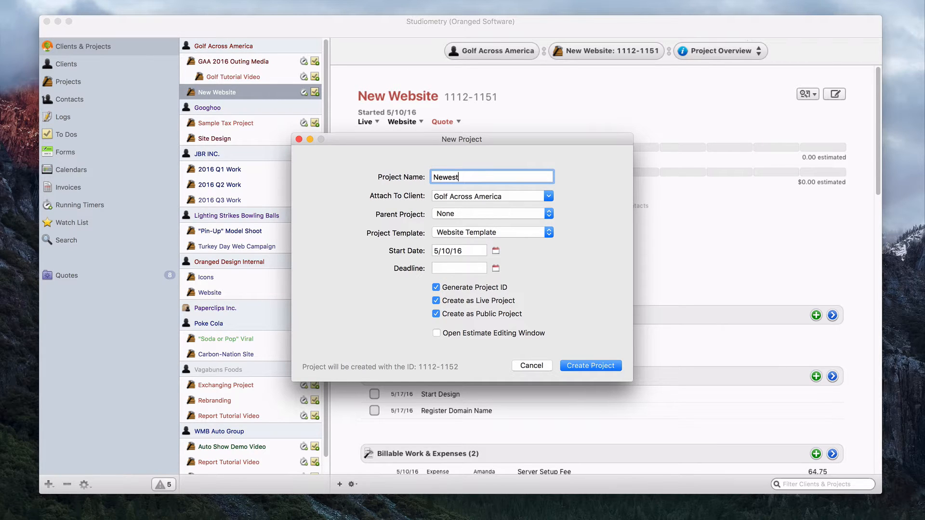
type("ebsite")
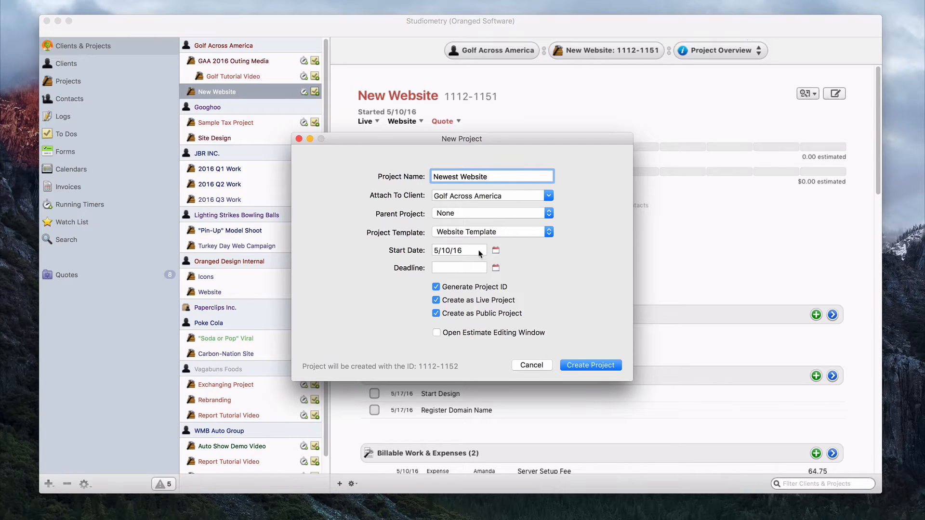
left_click_drag(484, 248, 406, 253)
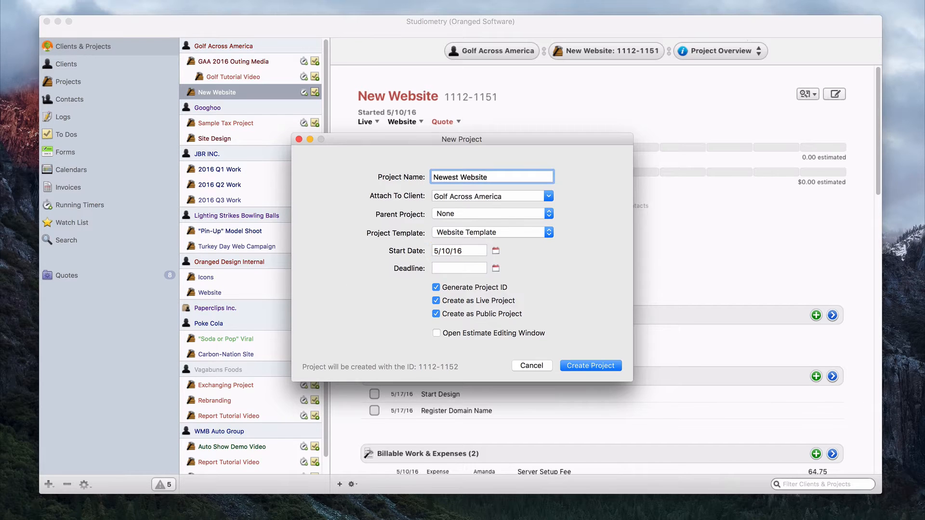
left_click(589, 365)
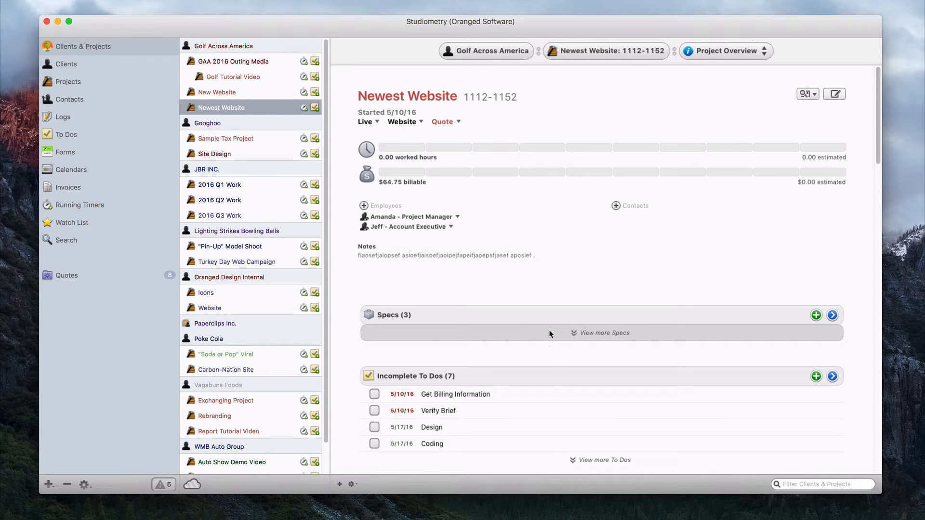
Open the Newest Website project's Planning & Gantt view and examine its stage pipeline, required items and Gantt schedule.
scroll(514, 251, "down", 2)
scroll(517, 250, "down", 10)
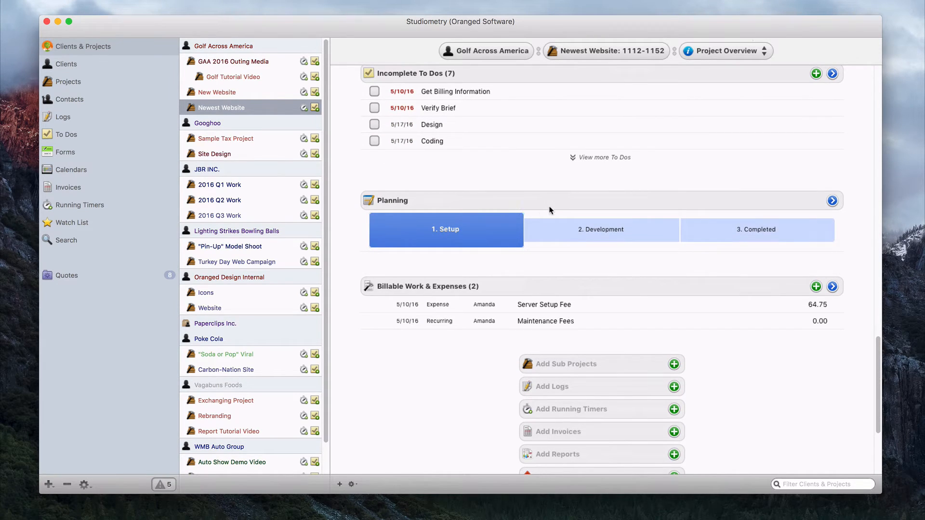
scroll(530, 197, "down", 1)
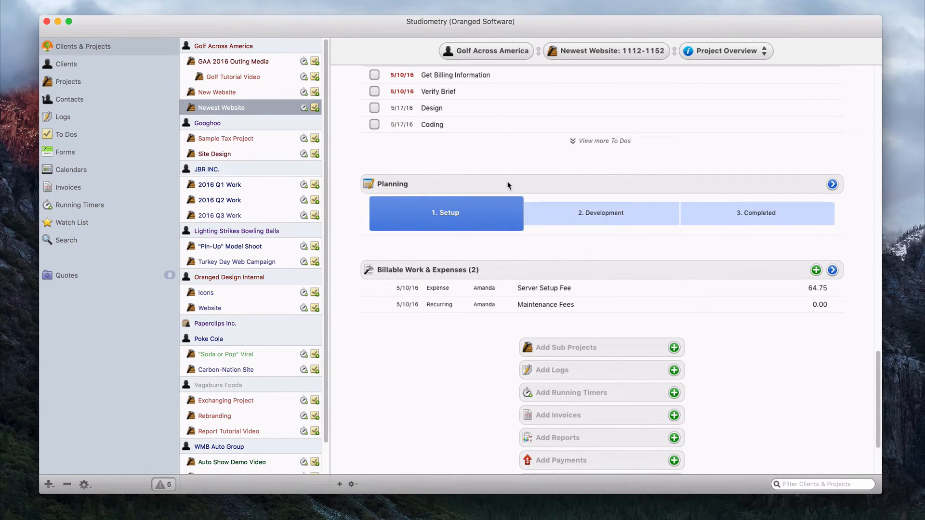
left_click(507, 182)
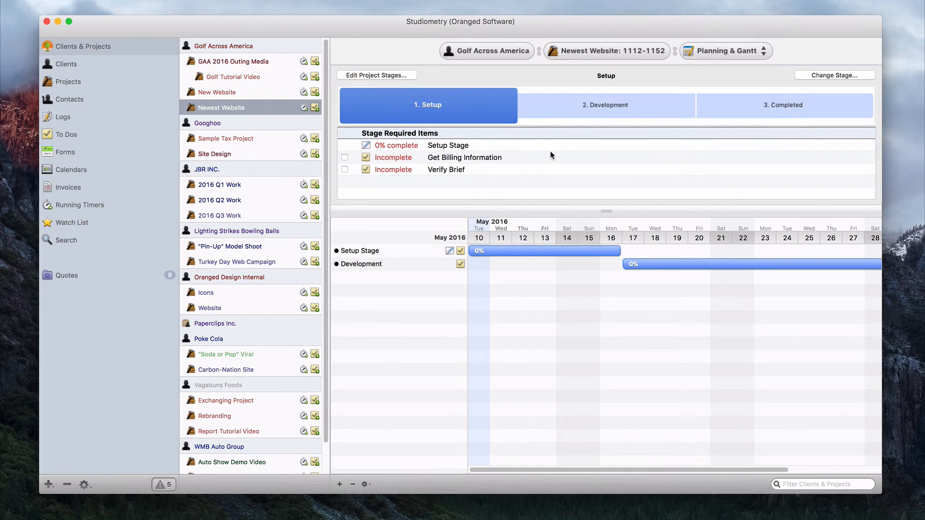
left_click(724, 50)
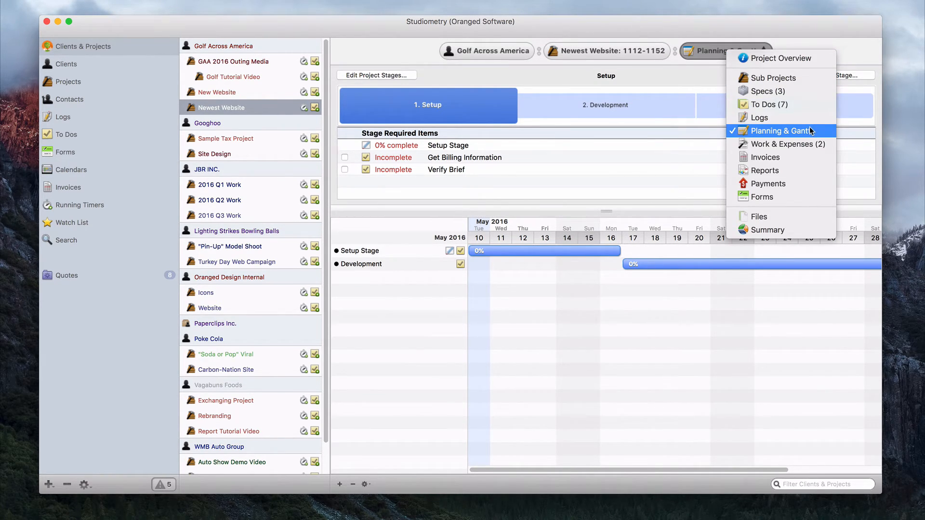
left_click(810, 130)
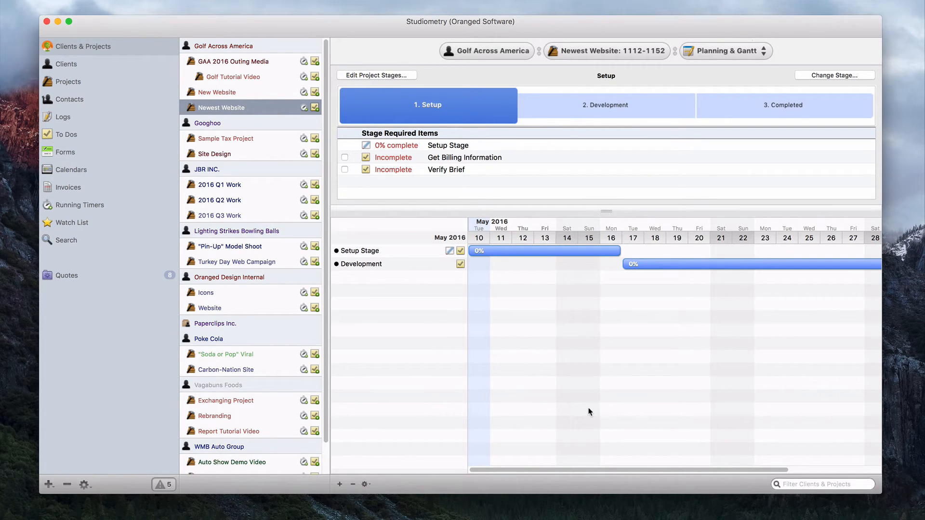
left_click_drag(648, 469, 603, 445)
left_click(394, 254)
left_click(403, 265)
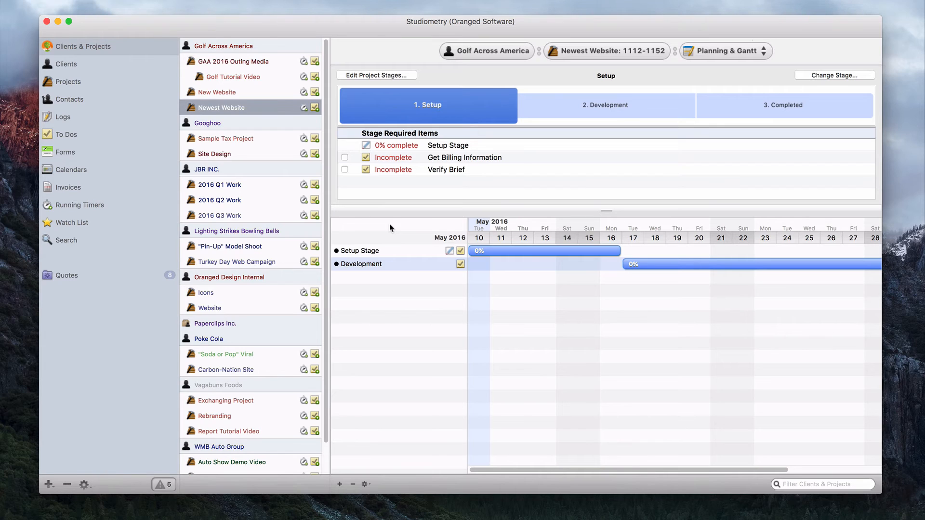
Mark the Setup stage's required to dos, Get Billing Information and Verify Brief, as complete.
left_click(344, 157)
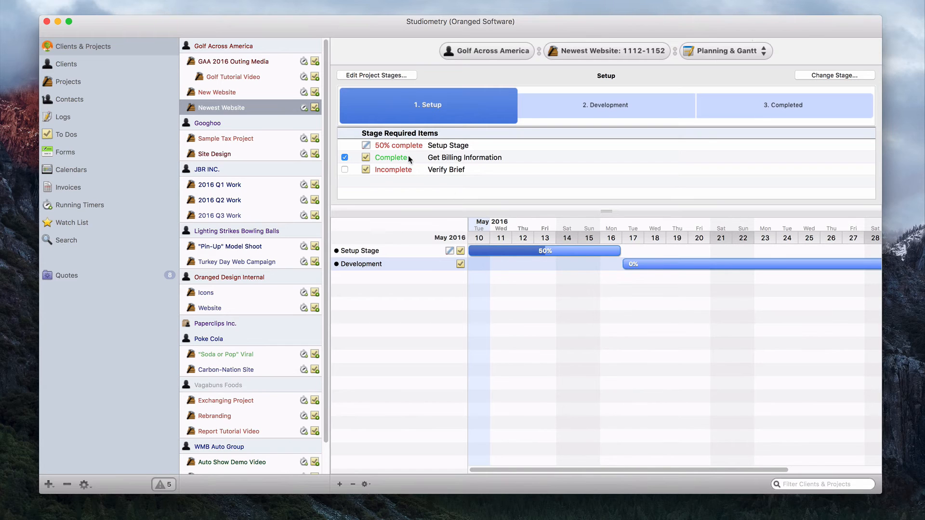
left_click(465, 147)
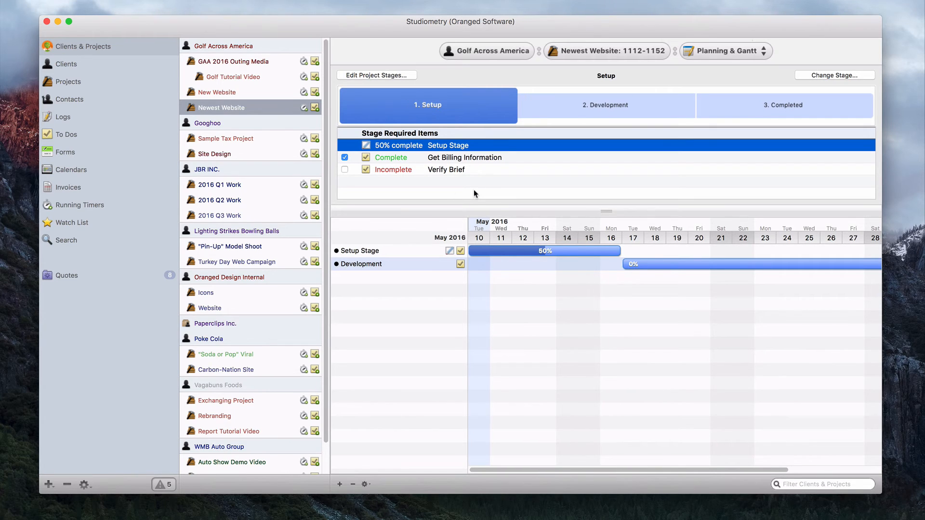
left_click(473, 189)
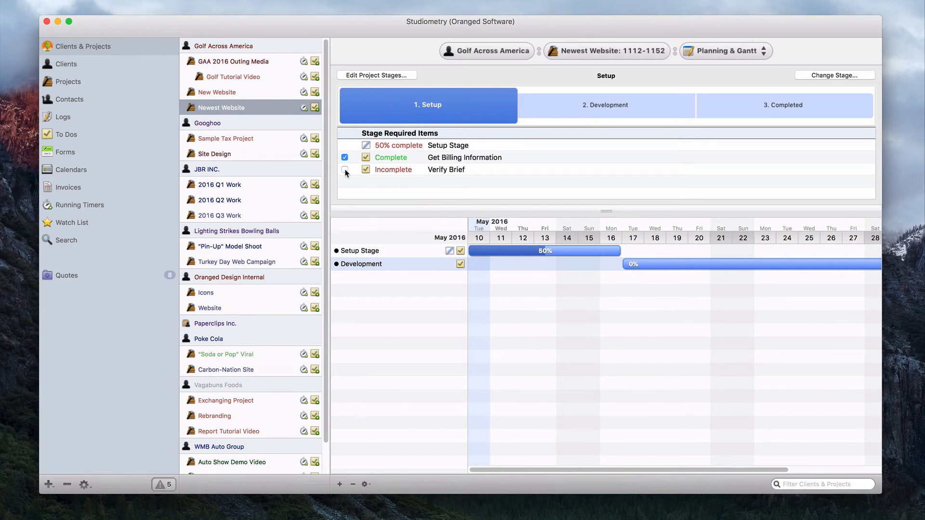
left_click(431, 254)
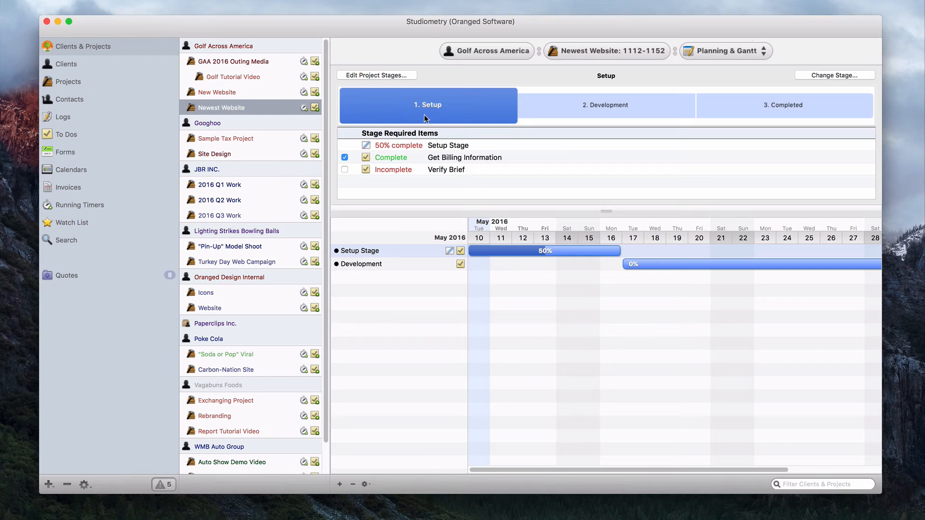
left_click(344, 169)
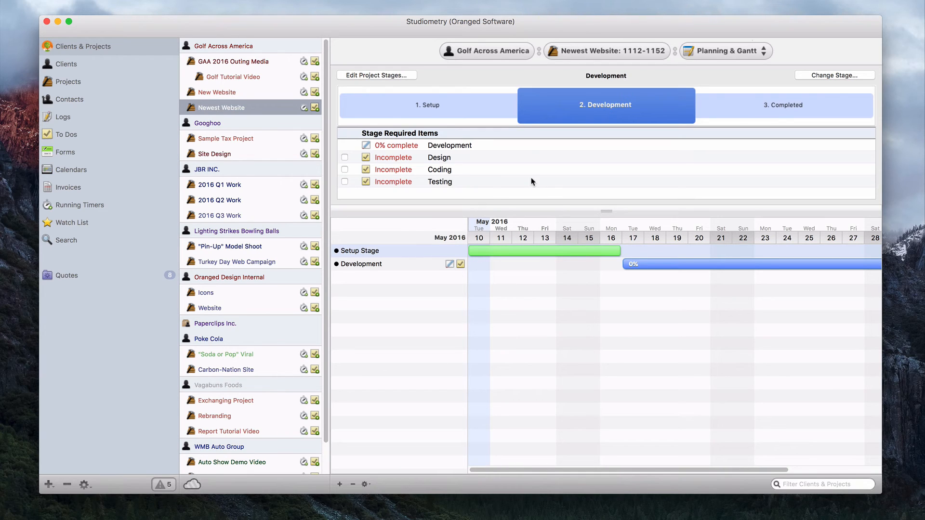
Mark the Development stage's Design, Coding and Testing to dos as complete.
left_click(344, 158)
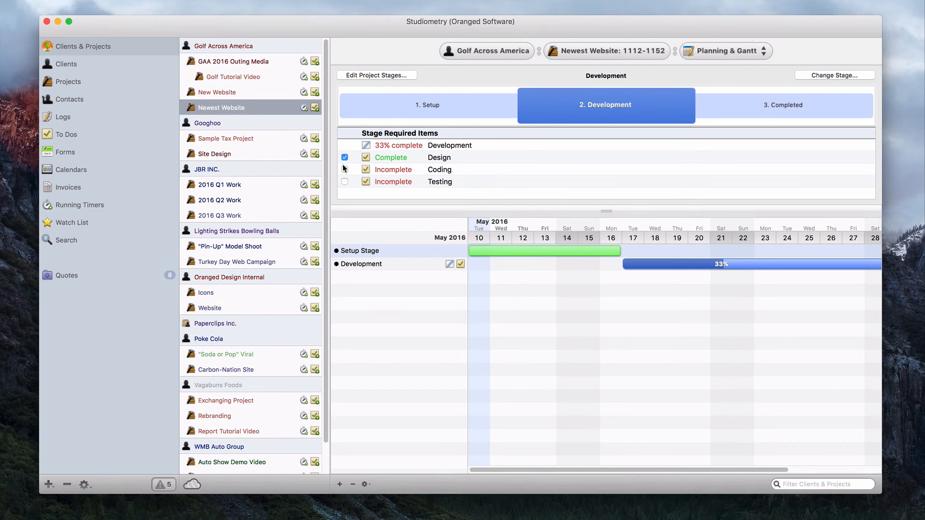
left_click(344, 169)
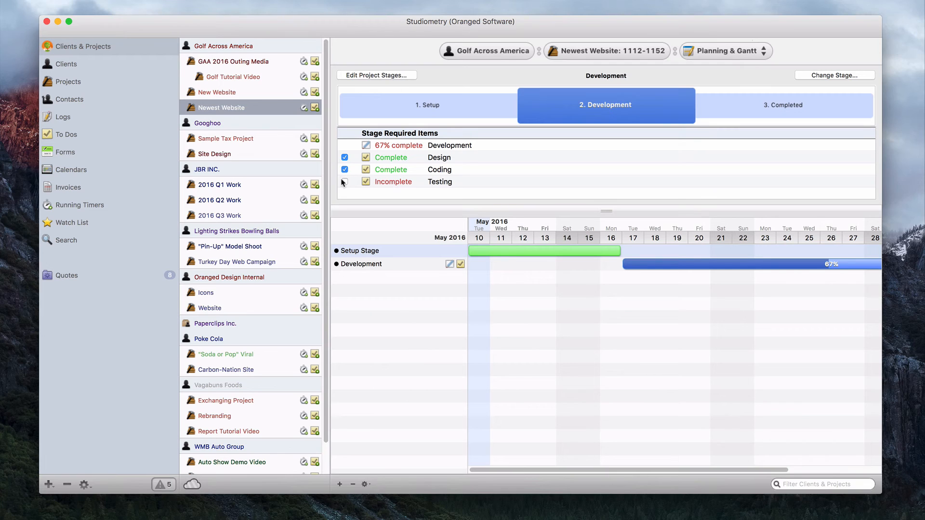
left_click(344, 181)
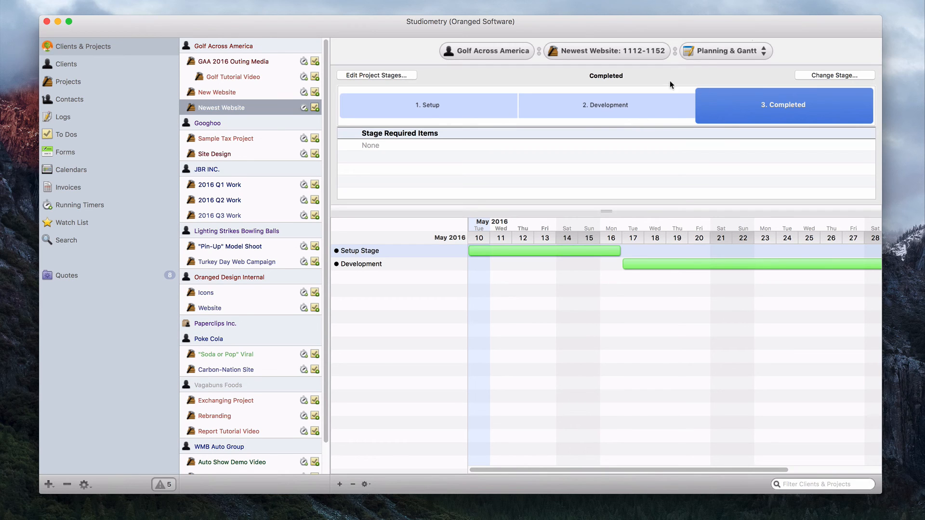
Return to the project overview and review the status choices available for the Newest Website project.
left_click(731, 50)
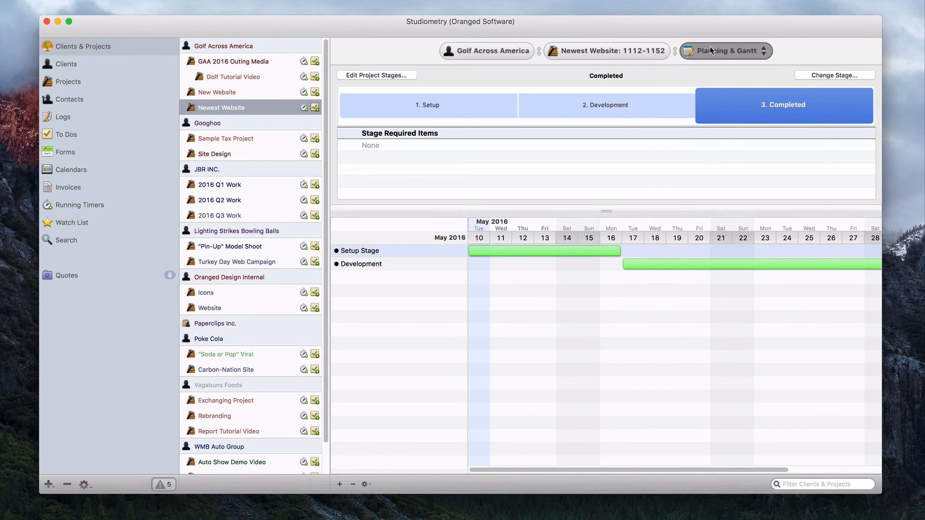
left_click(731, 54)
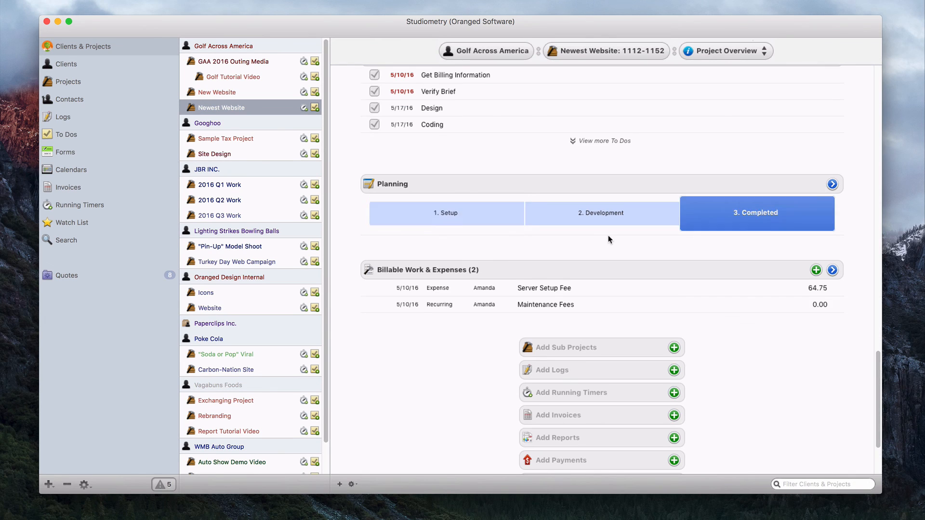
scroll(608, 235, "up", 7)
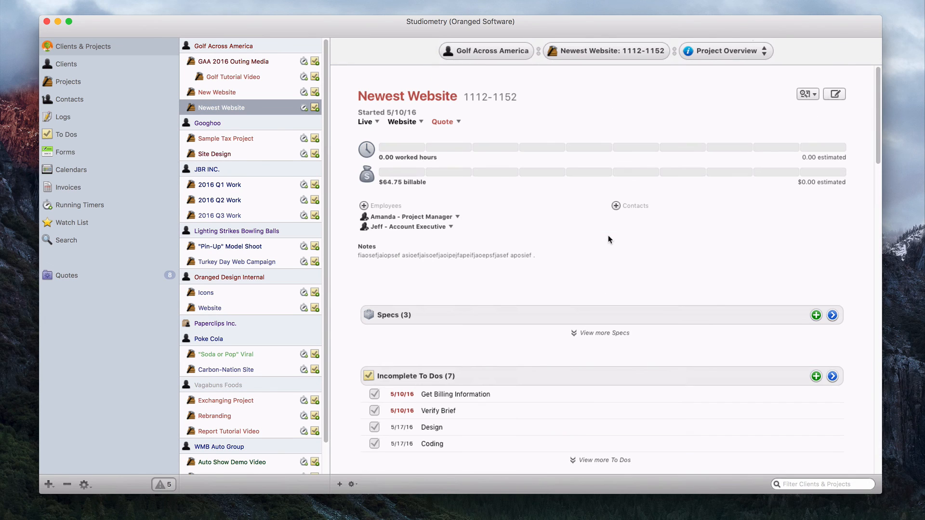
left_click(442, 122)
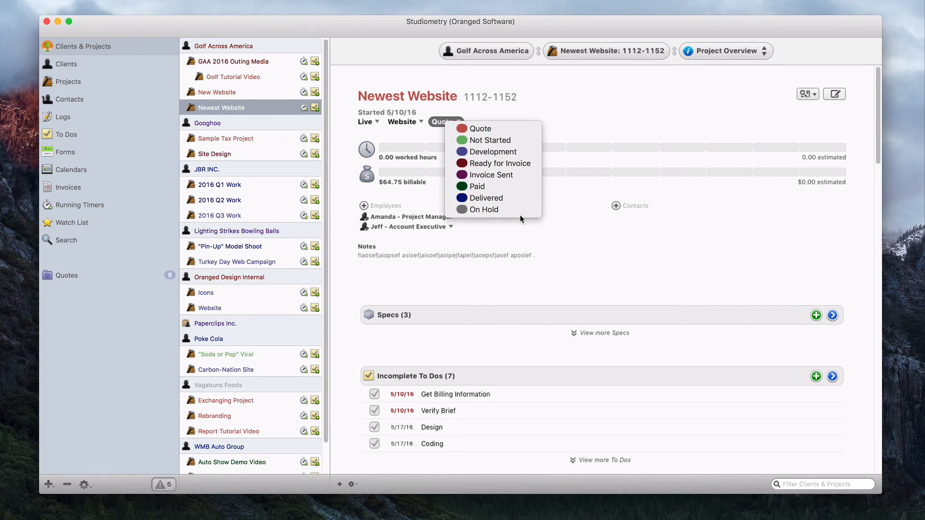
left_click(614, 113)
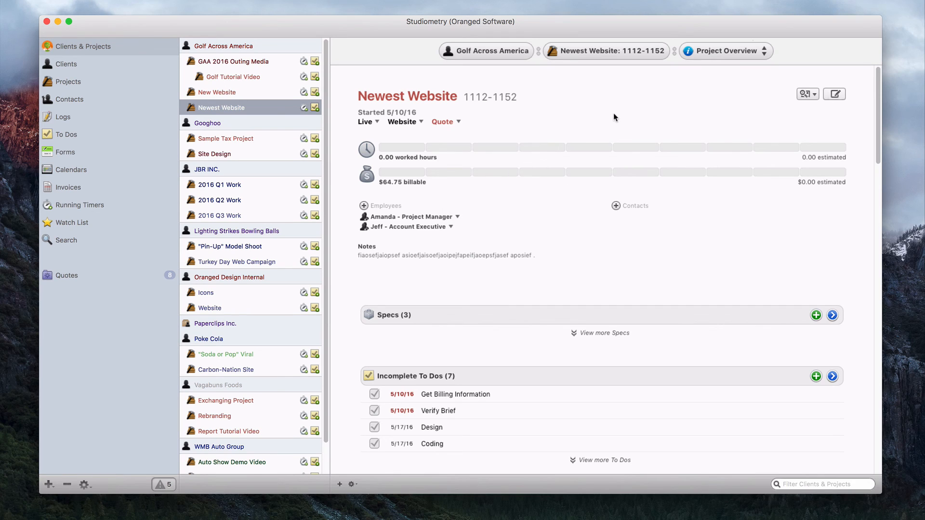